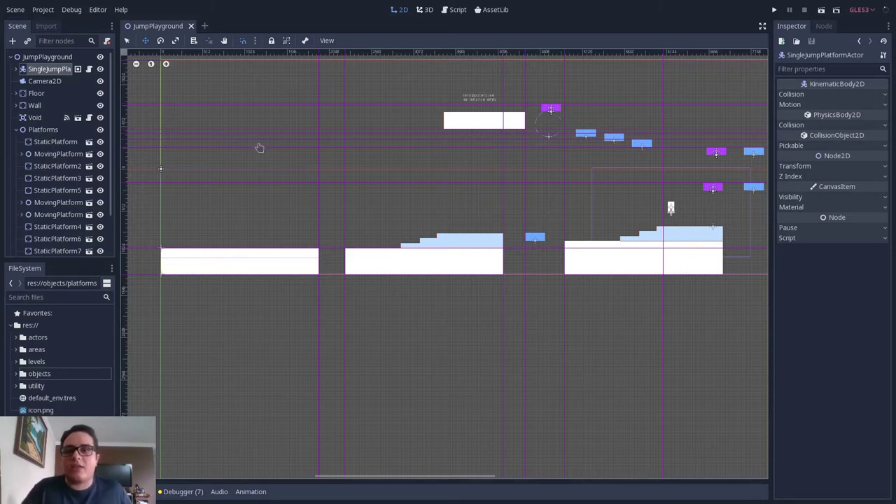
Run the JumpPlayground scene, jump the character across the moving and static platforms to the congratulations area, and stop the game
{"action": "left_click", "coordinate": [822, 10]}
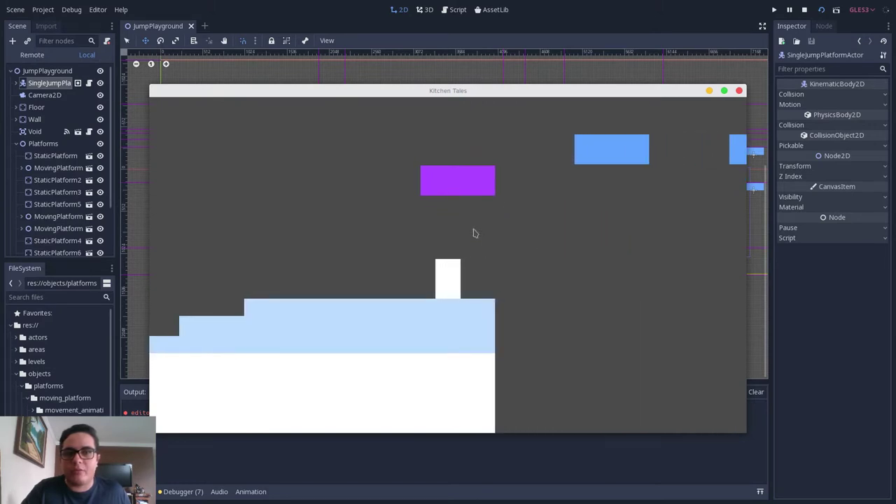
{"action": "key", "text": "space"}
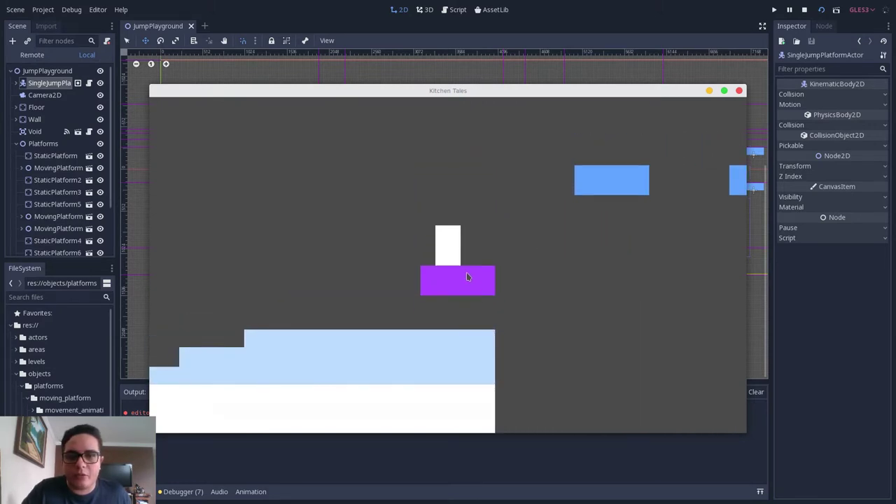
{"action": "key", "text": "space"}
{"action": "key", "text": "Right"}
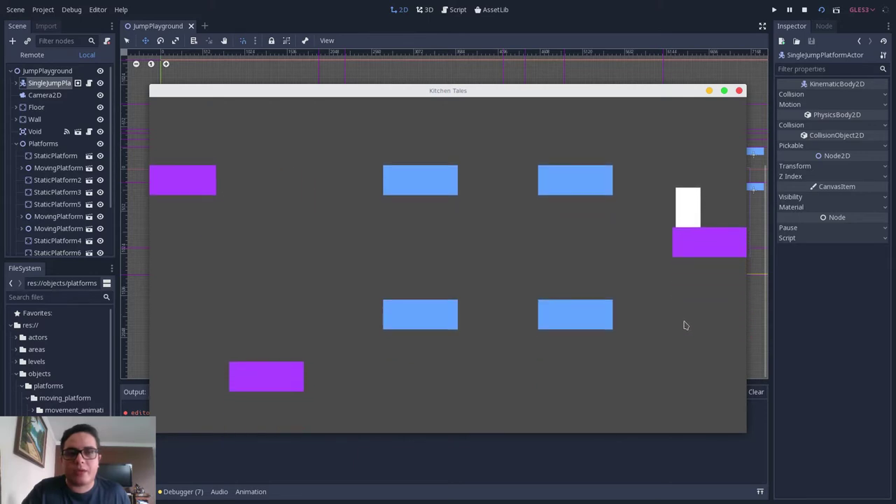
{"action": "key", "text": "space"}
{"action": "key", "text": "Left"}
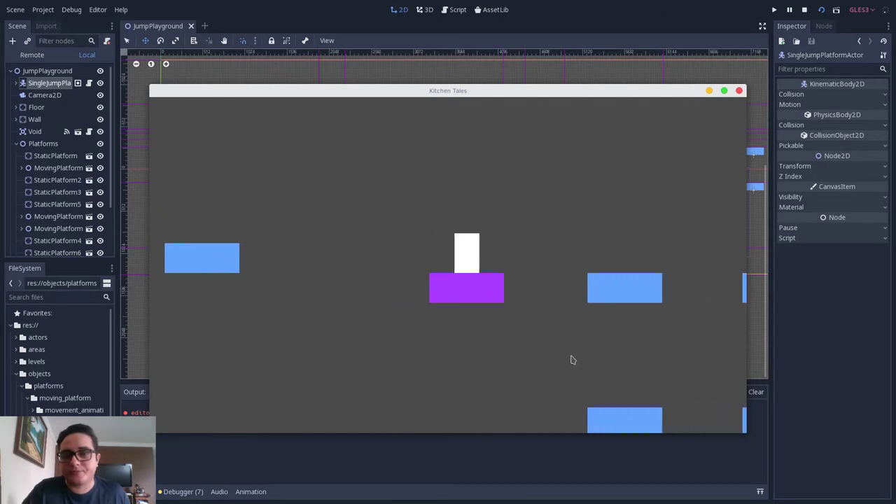
{"action": "key", "text": "space"}
{"action": "key", "text": "Left"}
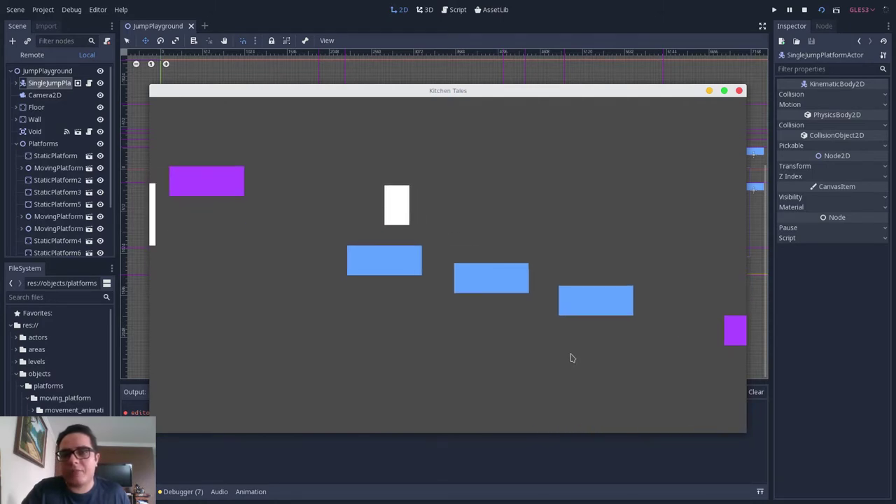
{"action": "key", "text": "space"}
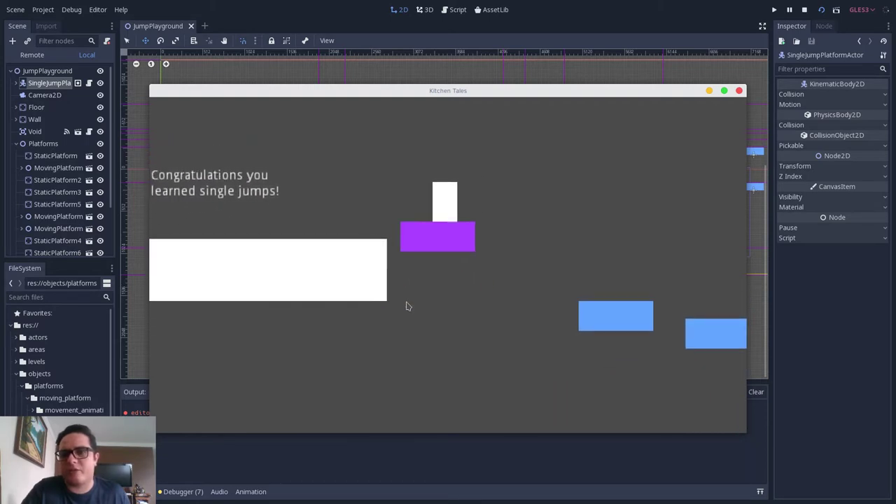
{"action": "key", "text": "space"}
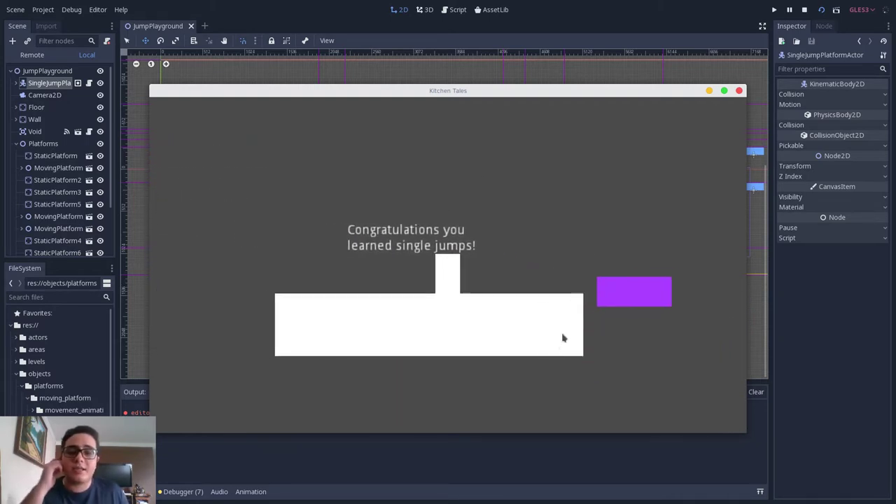
{"action": "left_click", "coordinate": [804, 10]}
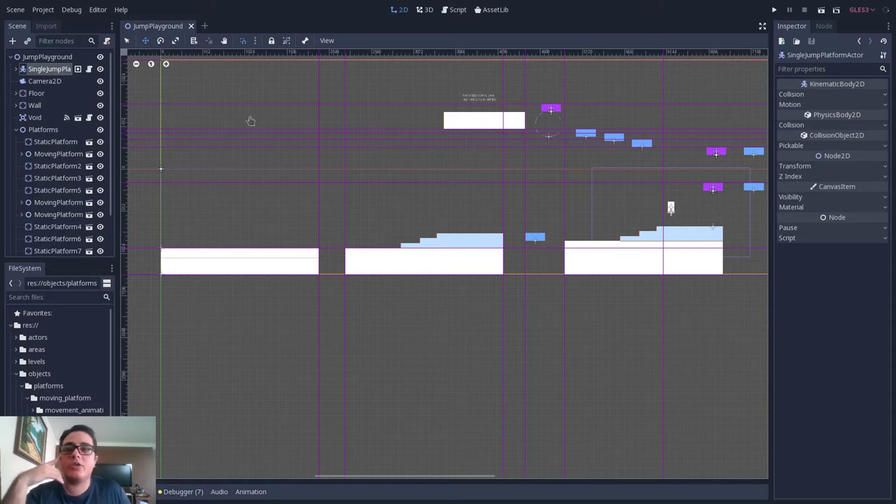
Open the SingleJumpPlatformActor's script and examine the move_and_slide_with_snap call in _physics_process
{"action": "left_click", "coordinate": [89, 69]}
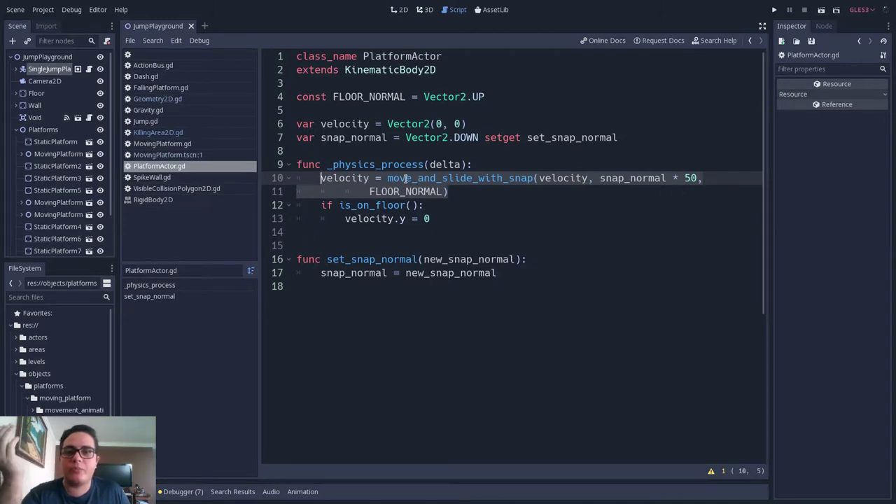
{"action": "left_click", "coordinate": [473, 178]}
{"action": "left_click", "coordinate": [398, 178]}
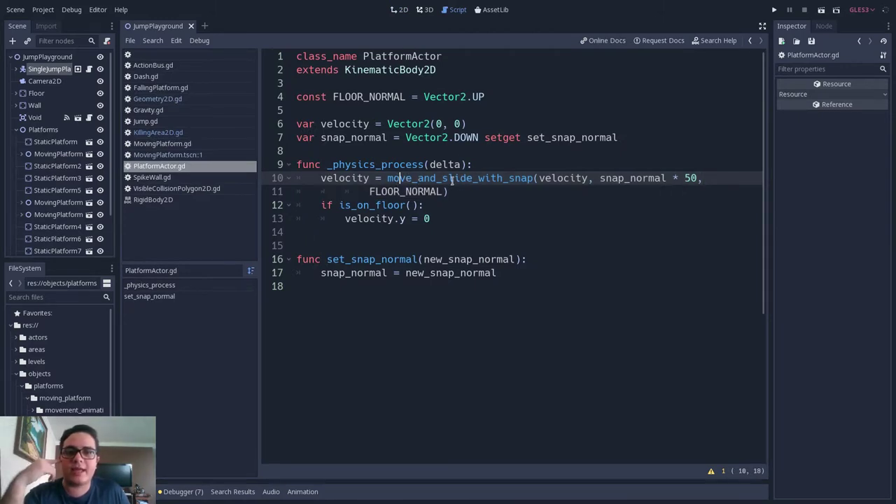
{"action": "left_click_drag", "start_coordinate": [466, 194], "coordinate": [320, 180]}
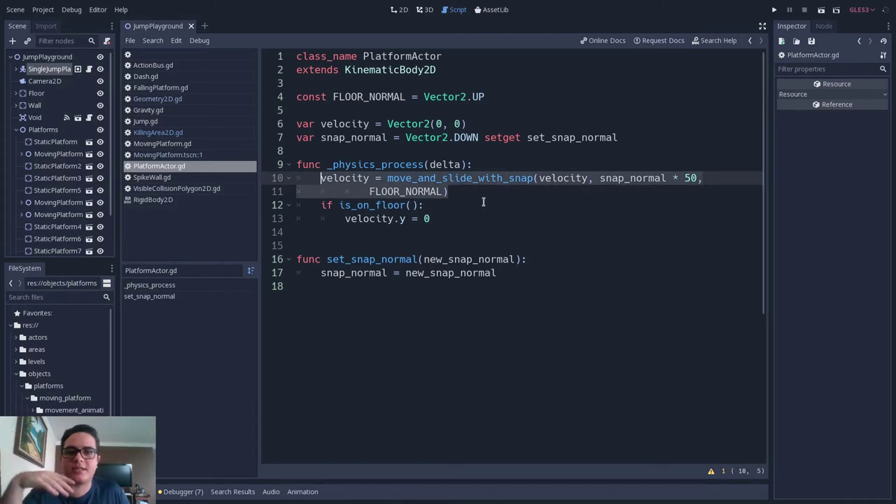
{"action": "left_click", "coordinate": [458, 191]}
Create a new scene with a 2D root node and rename the root as MovingPlatform
{"action": "left_click", "coordinate": [399, 10]}
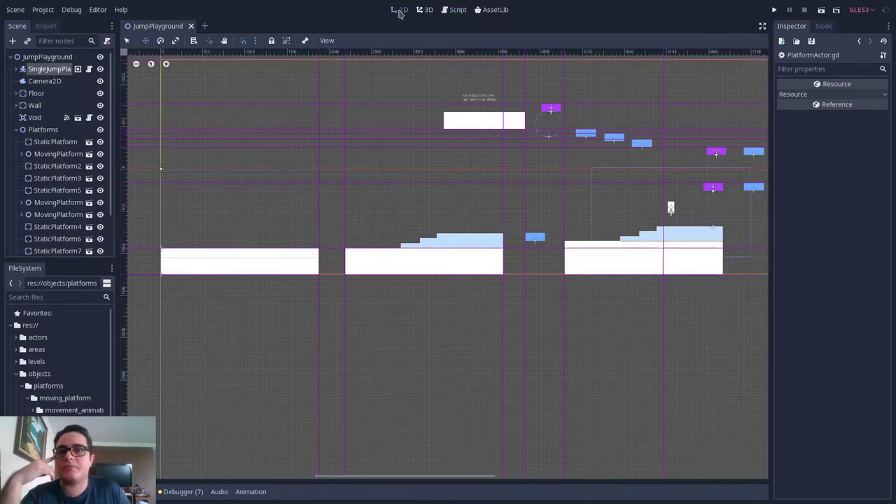
{"action": "left_click", "coordinate": [205, 27]}
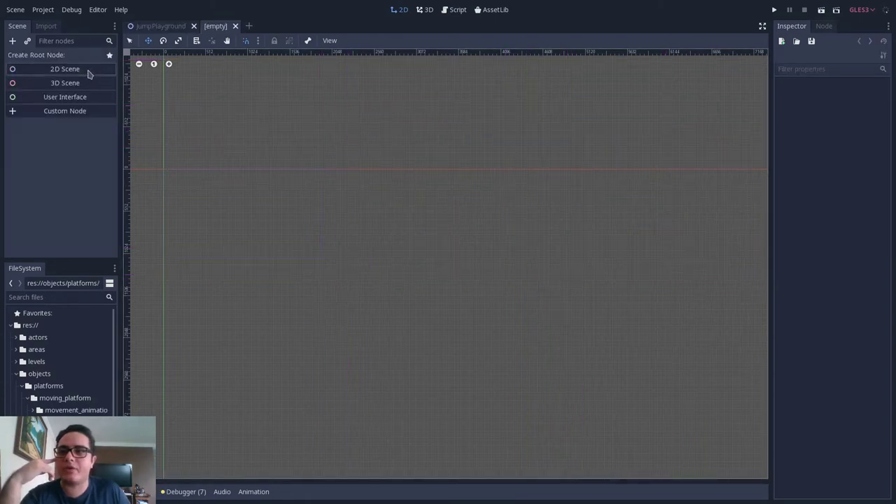
{"action": "left_click", "coordinate": [64, 69]}
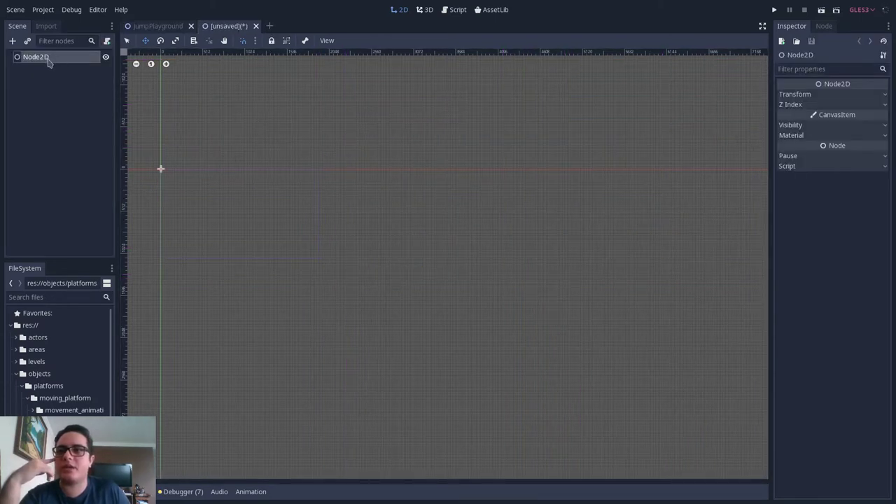
{"action": "double_click", "coordinate": [60, 58]}
{"action": "type", "text": "Movi"}
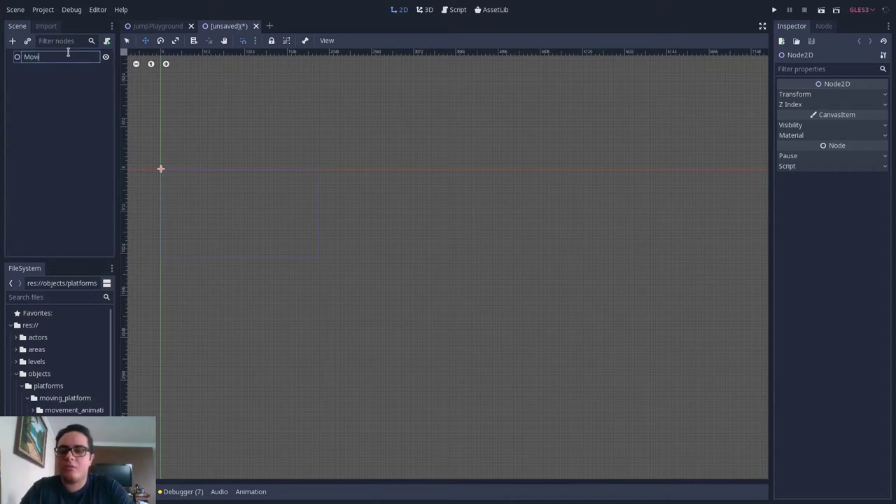
{"action": "type", "text": "ngPlatform"}
{"action": "key", "text": "Return"}
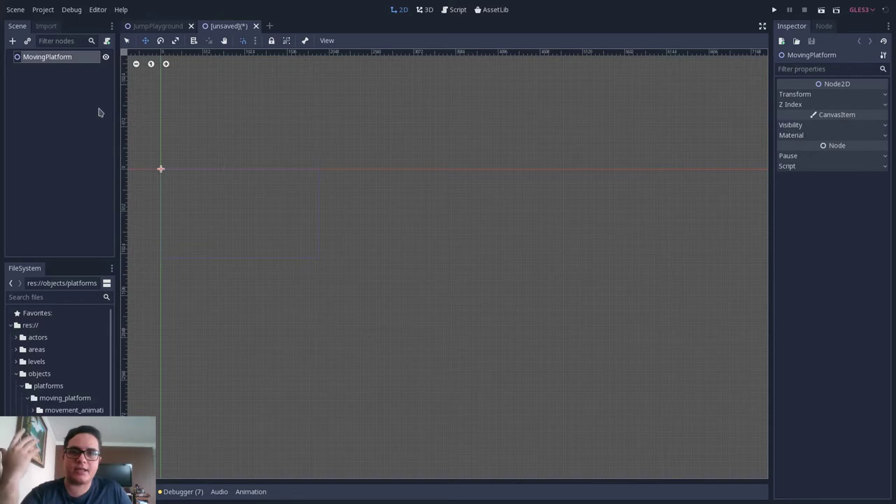
Add a KinematicBody2D under MovingPlatform and give it a CollisionShape2D child node
{"action": "left_click", "coordinate": [13, 42]}
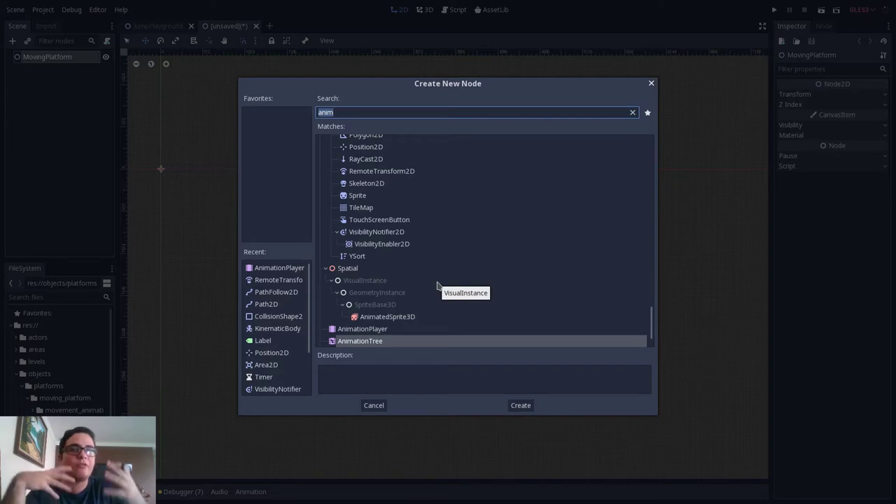
{"action": "type", "text": "kinem"}
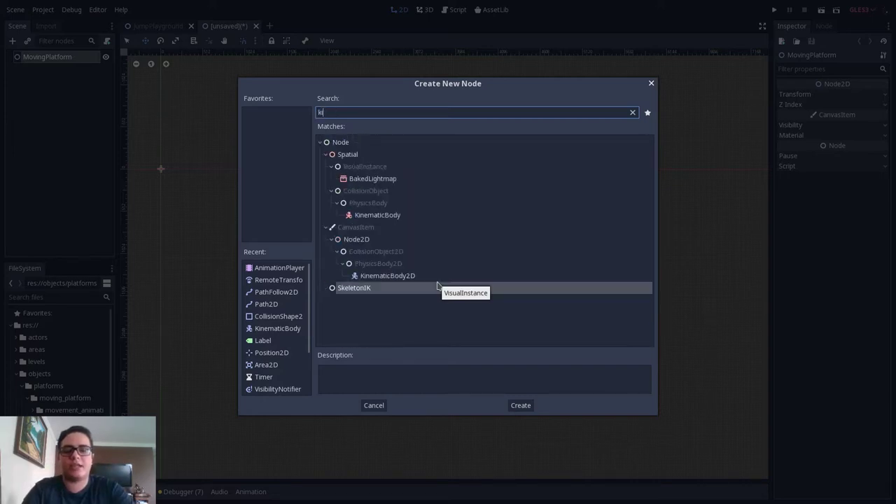
{"action": "double_click", "coordinate": [410, 258]}
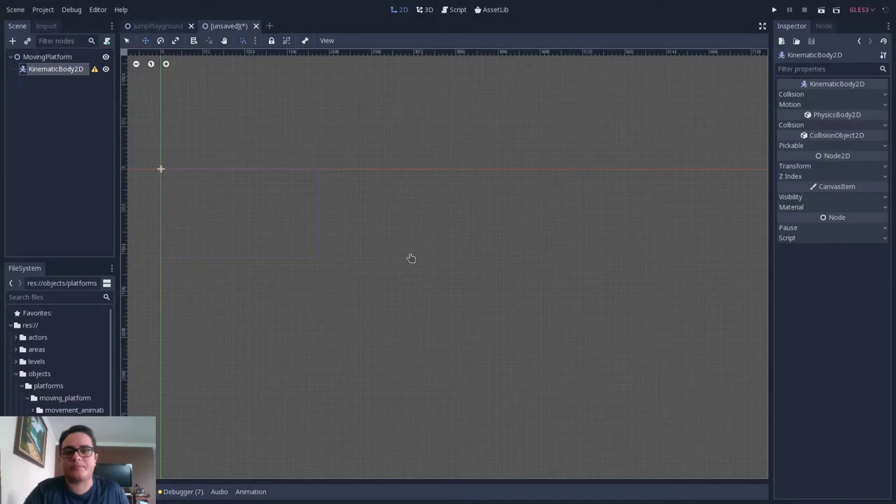
{"action": "left_click", "coordinate": [12, 42]}
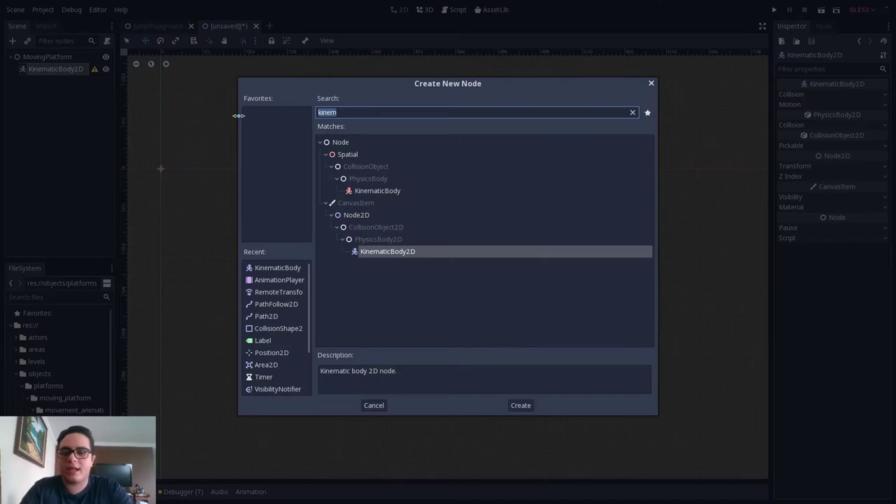
{"action": "type", "text": "collis"}
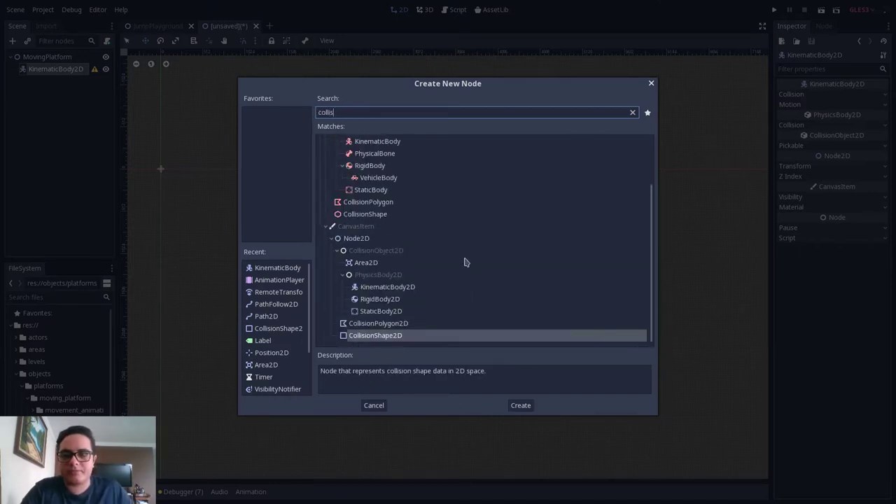
{"action": "key", "text": "Return"}
Attach the Geometry2D.gd script from the utility folder to the CollisionShape2D node
{"action": "left_click", "coordinate": [16, 374]}
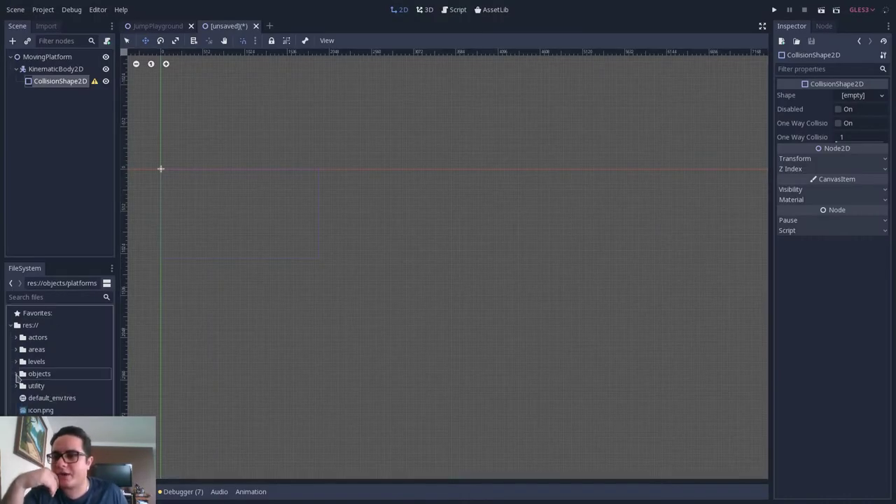
{"action": "left_click", "coordinate": [17, 386]}
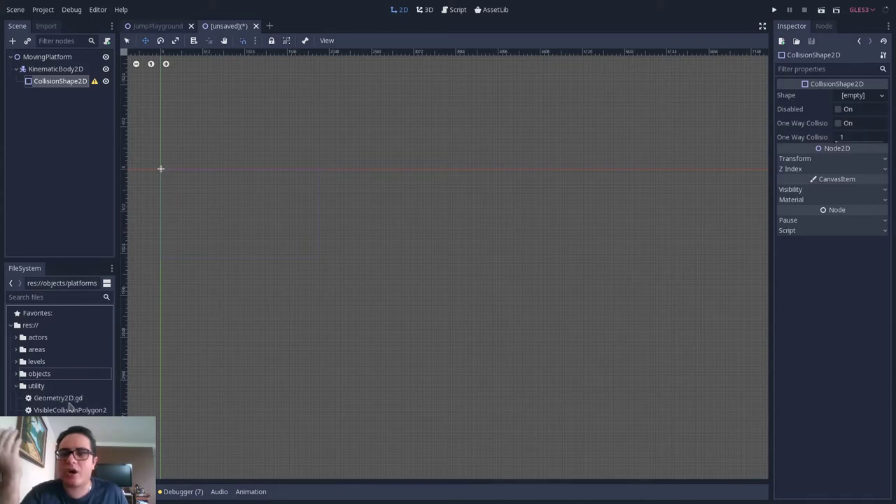
{"action": "left_click_drag", "start_coordinate": [70, 397], "coordinate": [70, 84]}
{"action": "left_click", "coordinate": [56, 69]}
{"action": "left_click", "coordinate": [166, 64]}
{"action": "left_click", "coordinate": [166, 64]}
{"action": "key", "text": "f"}
Review the Geometry2D script attached to the collision shape, including its _draw function, and return to the 2D view
{"action": "left_click", "coordinate": [63, 83]}
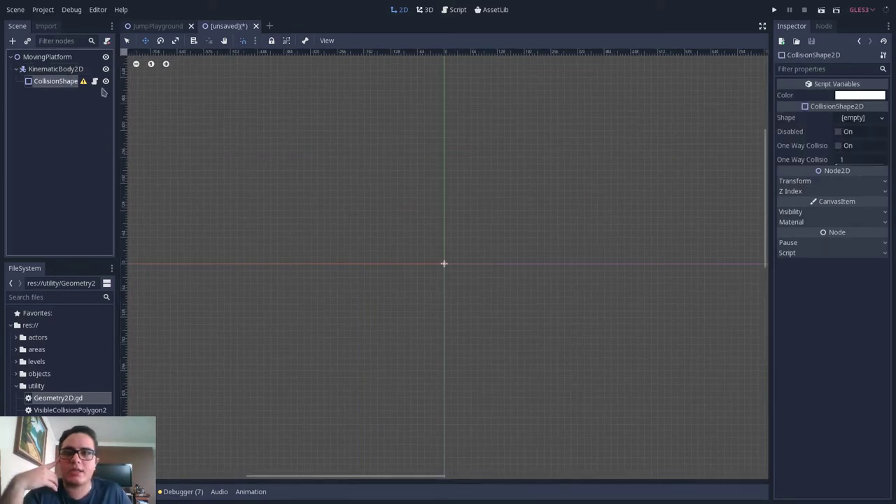
{"action": "left_click", "coordinate": [94, 81]}
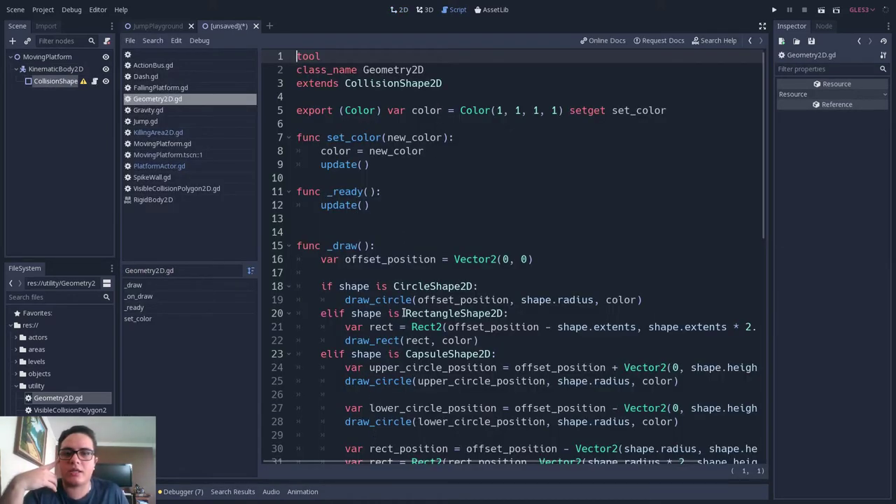
{"action": "left_click", "coordinate": [398, 10]}
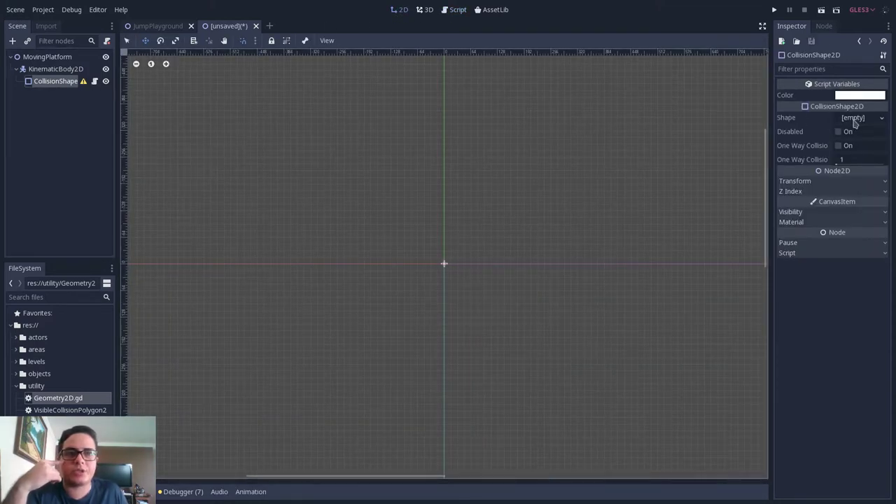
Assign a new CircleShape2D to the CollisionShape2D and set its color to purple bb43ff
{"action": "left_click", "coordinate": [854, 118]}
{"action": "left_click", "coordinate": [823, 142]}
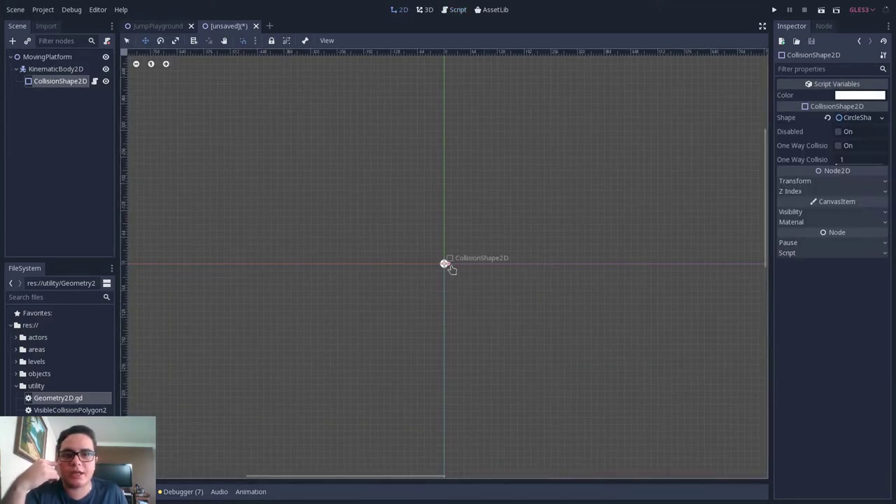
{"action": "left_click", "coordinate": [861, 96]}
{"action": "left_click_drag", "start_coordinate": [832, 70], "coordinate": [831, 113]}
{"action": "left_click_drag", "start_coordinate": [770, 28], "coordinate": [793, 91]}
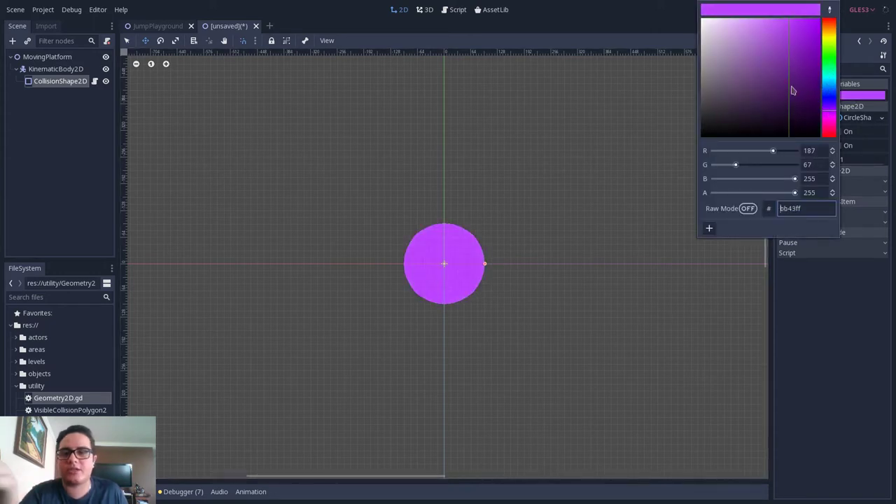
{"action": "left_click", "coordinate": [824, 290]}
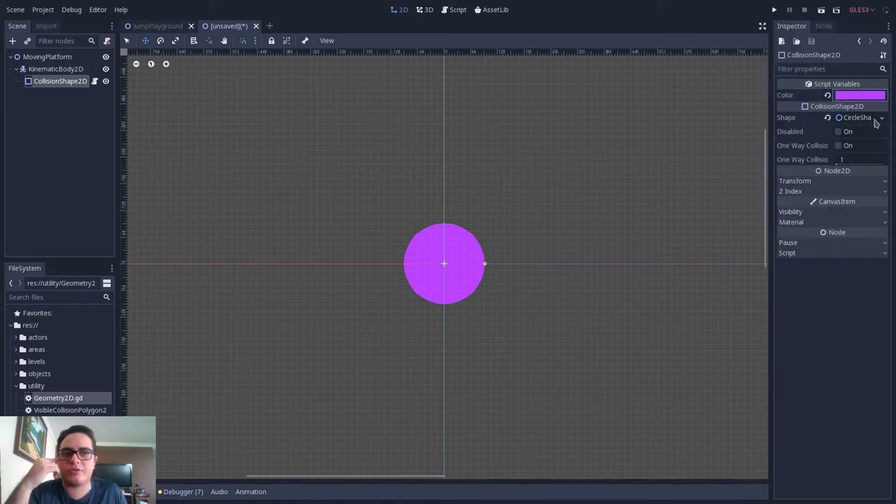
Replace the collision shape with a RectangleShape2D sized to extents of about 240 by 96, and select the MovingPlatform root
{"action": "left_click", "coordinate": [173, 27]}
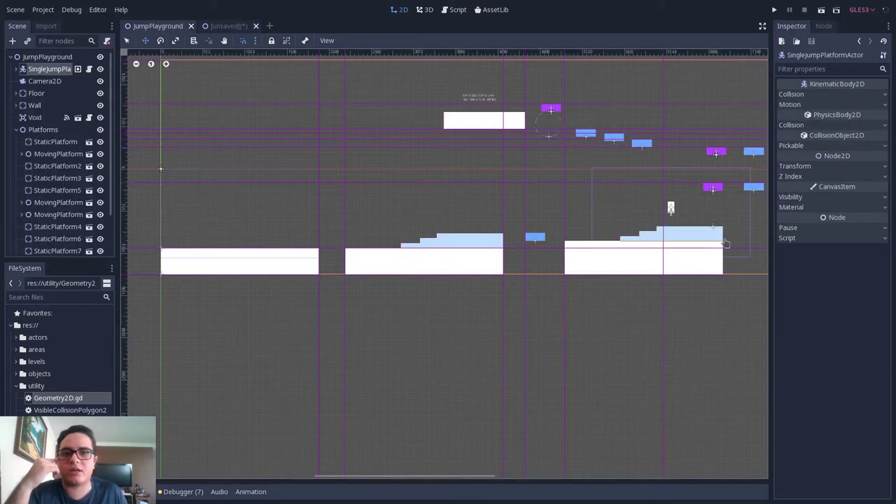
{"action": "left_click", "coordinate": [223, 26]}
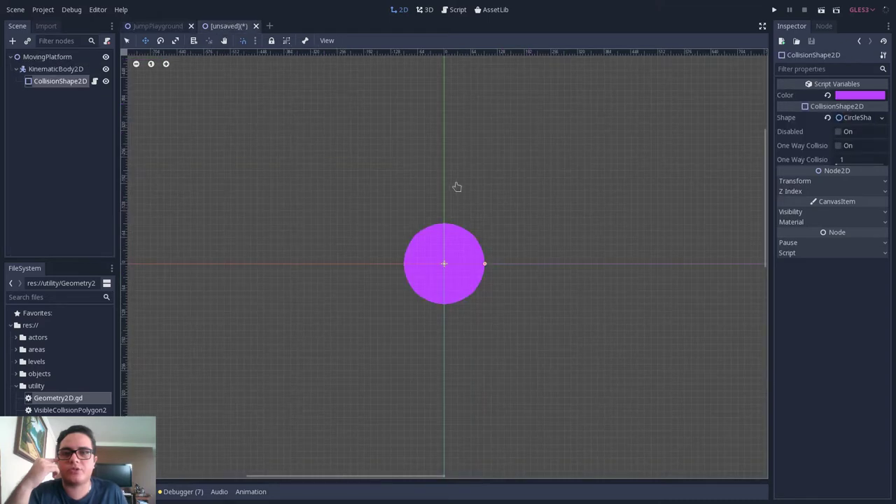
{"action": "left_click", "coordinate": [863, 118]}
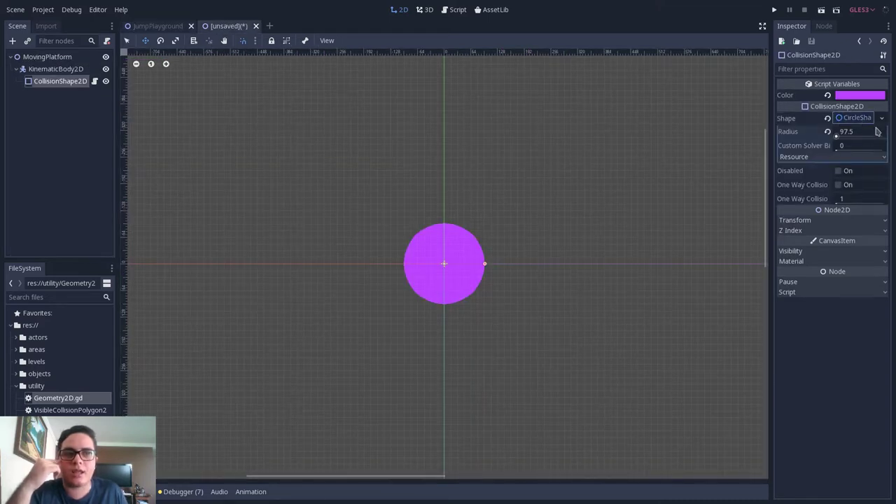
{"action": "left_click", "coordinate": [882, 119]}
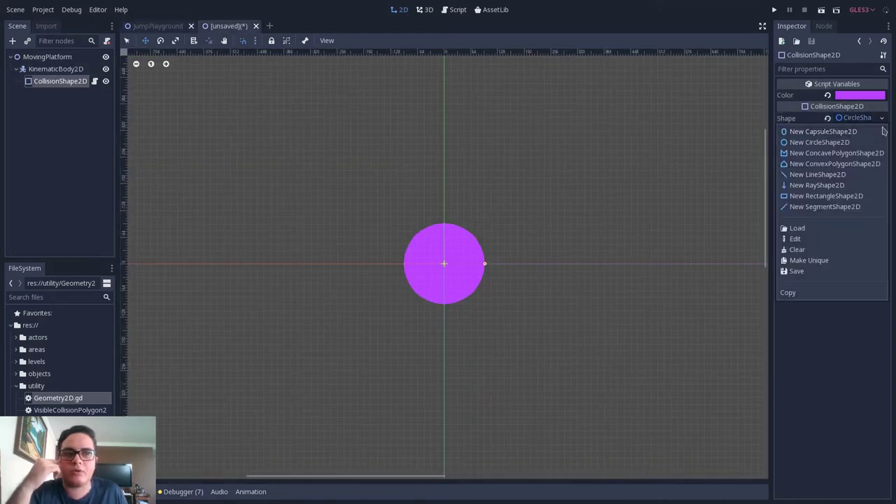
{"action": "left_click", "coordinate": [830, 196]}
{"action": "left_click_drag", "start_coordinate": [449, 267], "coordinate": [446, 227]}
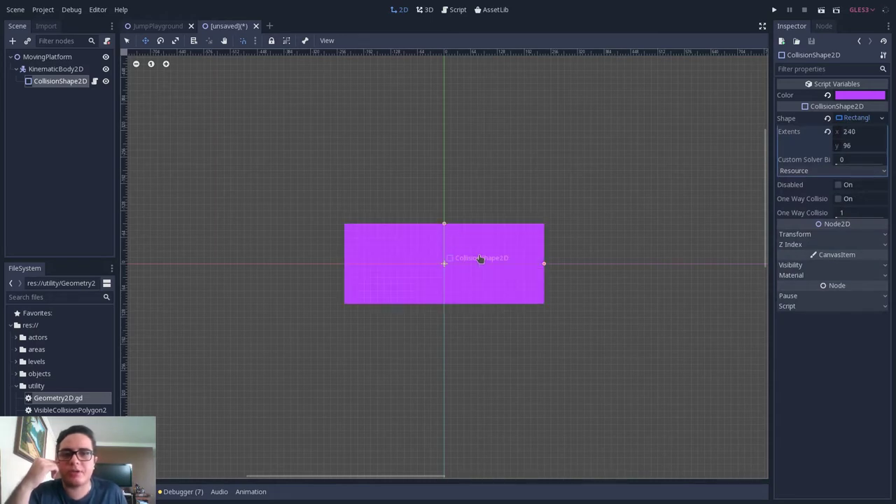
{"action": "left_click", "coordinate": [49, 59]}
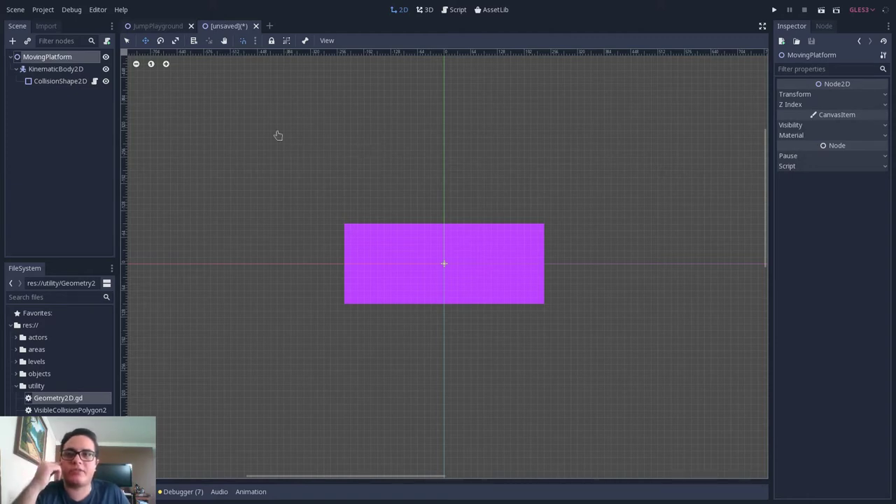
Add a Path2D node under MovingPlatform and a PathFollow2D node as its child
{"action": "left_click", "coordinate": [13, 41]}
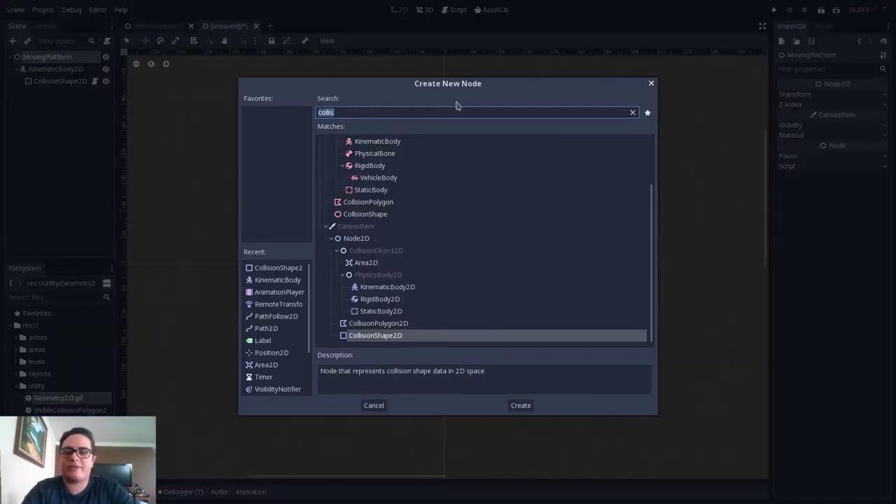
{"action": "type", "text": "path"}
{"action": "left_click", "coordinate": [383, 204]}
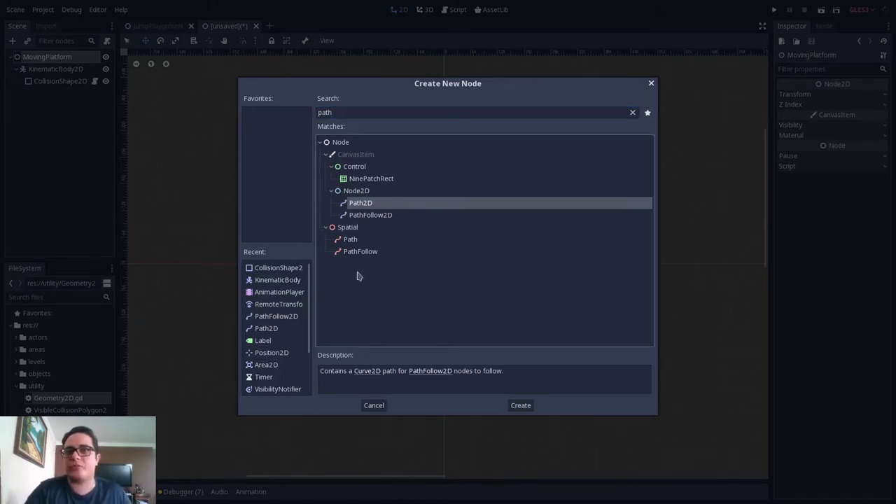
{"action": "double_click", "coordinate": [373, 208]}
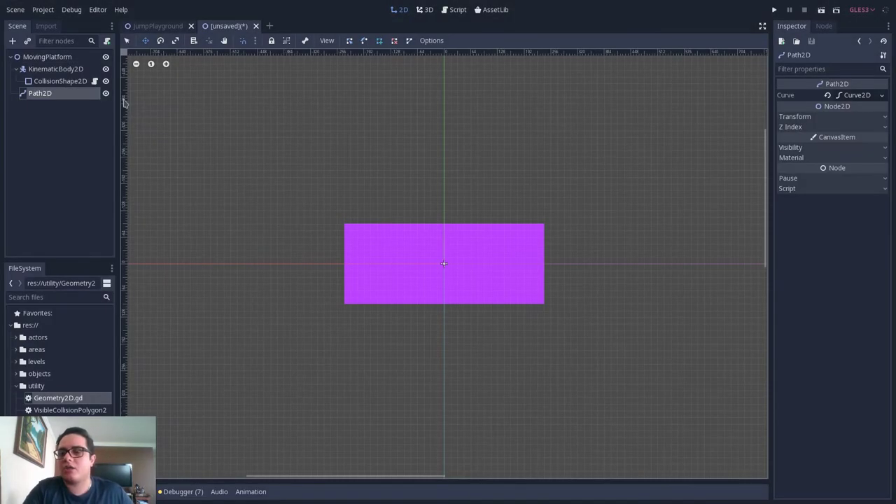
{"action": "key", "text": "ctrl+a"}
{"action": "double_click", "coordinate": [384, 217]}
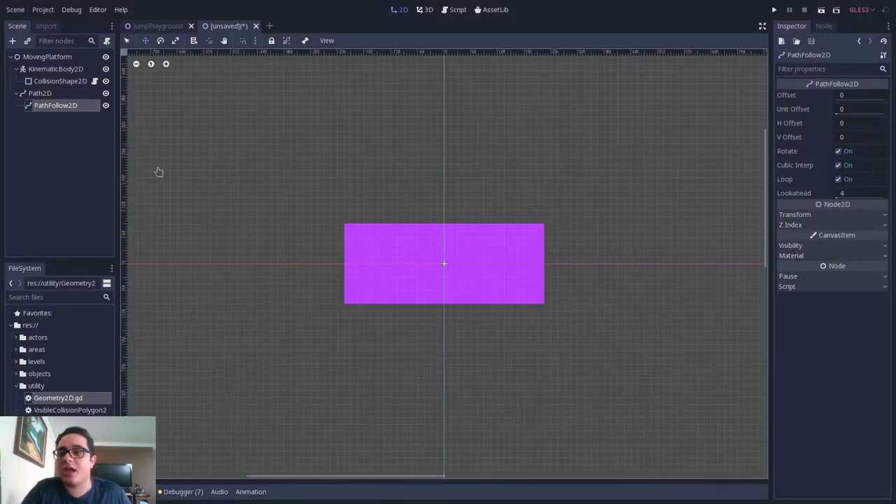
Add a RemoteTransform2D node under PathFollow2D and assign KinematicBody2D as its remote path
{"action": "key", "text": "ctrl+a"}
{"action": "type", "text": "remote"}
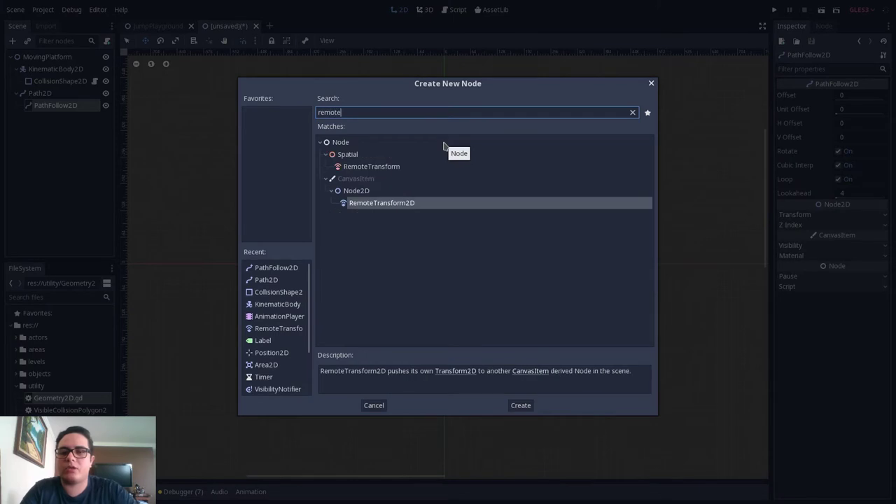
{"action": "double_click", "coordinate": [402, 207]}
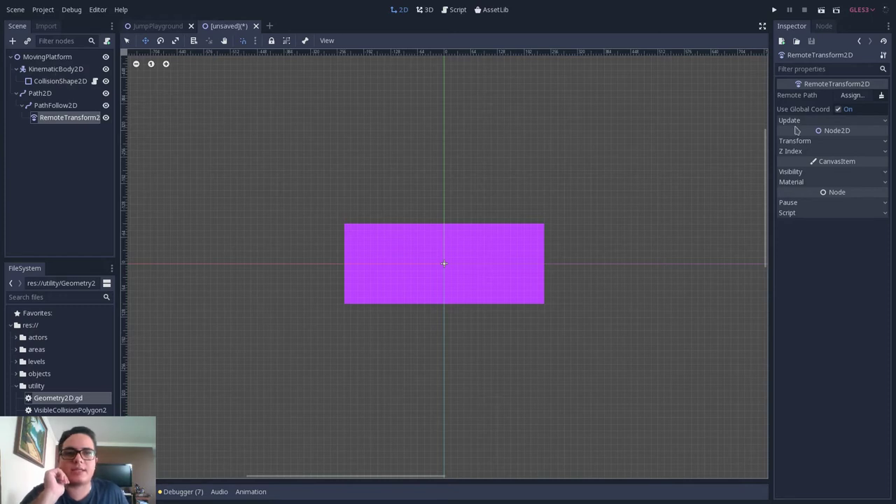
{"action": "left_click", "coordinate": [849, 95]}
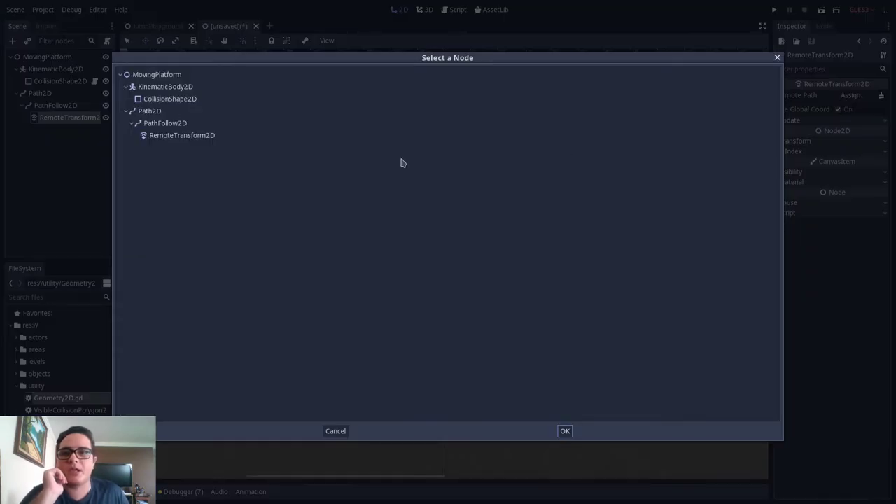
{"action": "left_click", "coordinate": [175, 89]}
{"action": "double_click", "coordinate": [175, 90]}
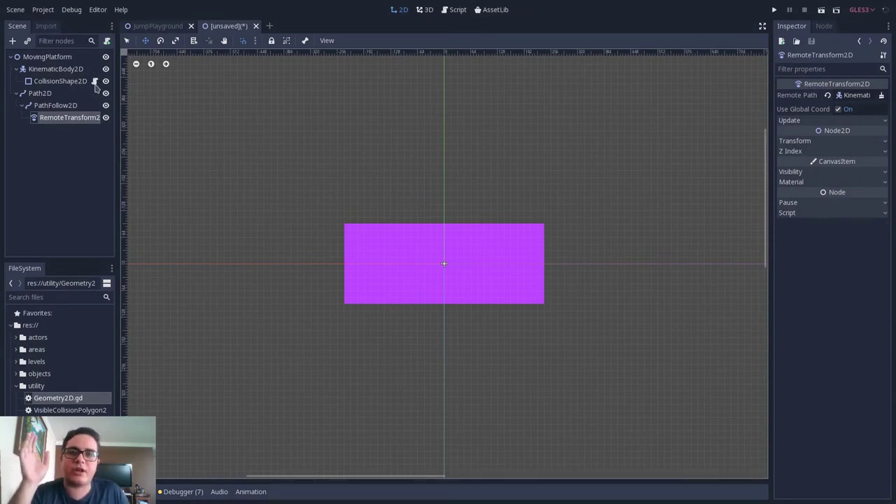
Examine the Sync To Physics motion property of KinematicBody2D and its description
{"action": "left_click", "coordinate": [47, 71]}
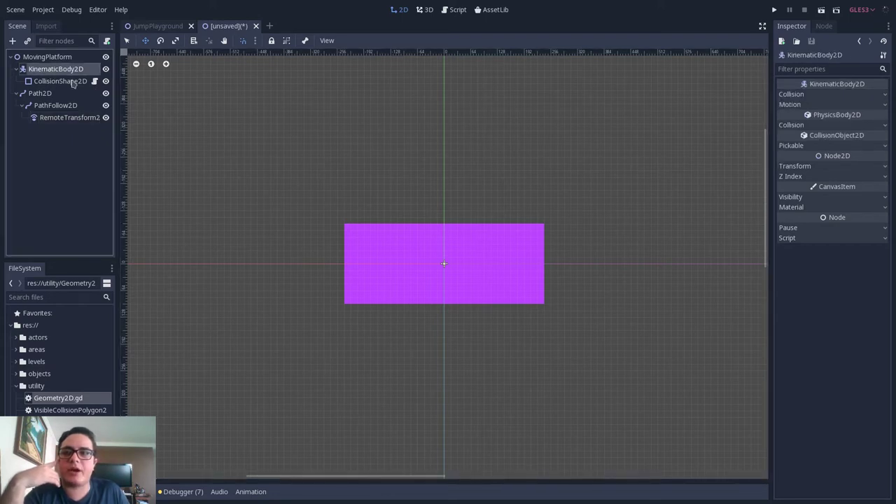
{"action": "left_click", "coordinate": [794, 105]}
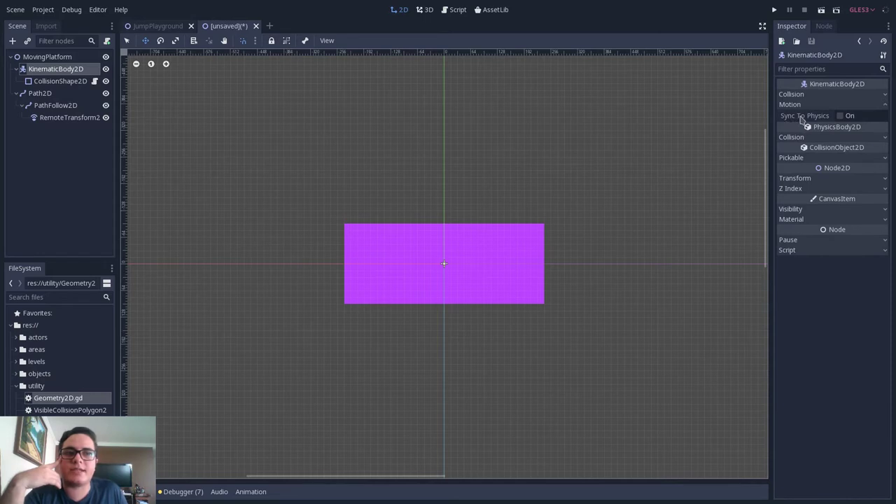
{"action": "mouse_move", "coordinate": [802, 120]}
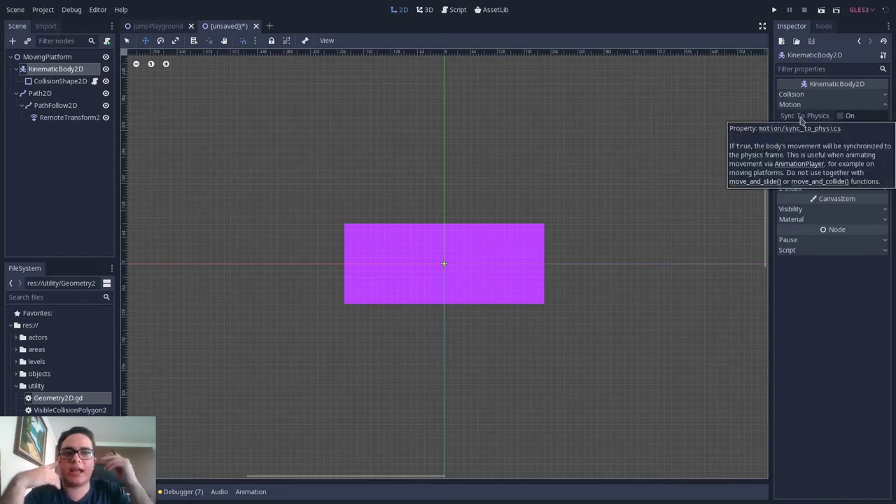
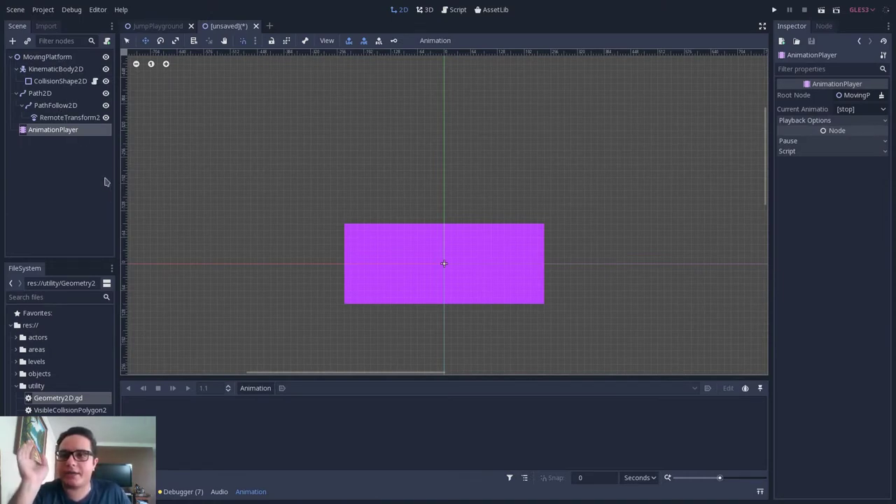
Draw a five-point path on Path2D around the platform and bend its topmost point into a curve
{"action": "left_click", "coordinate": [43, 94]}
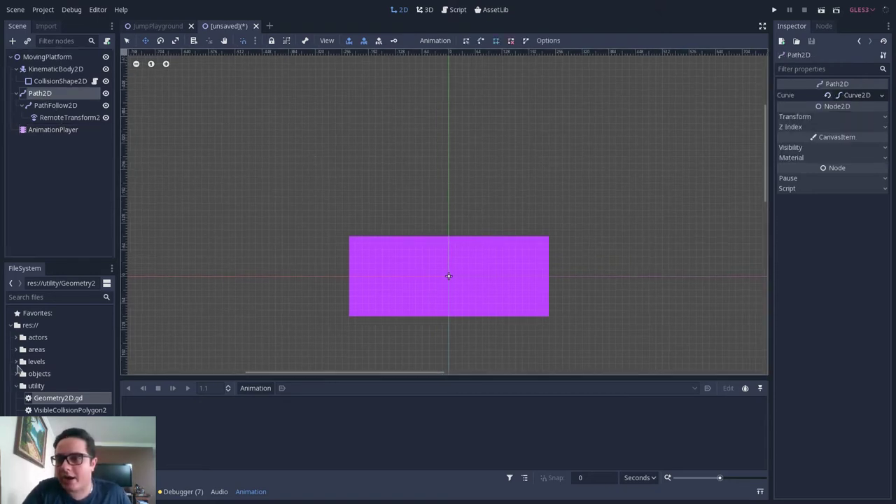
{"action": "left_click", "coordinate": [16, 374]}
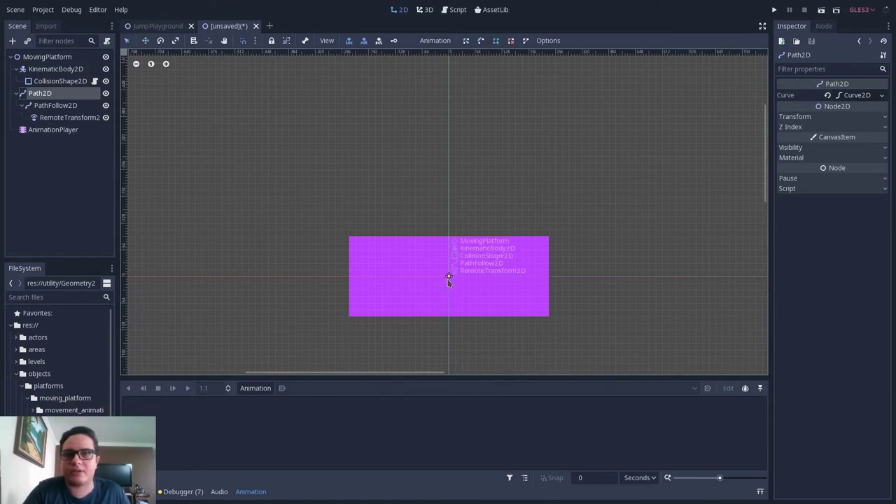
{"action": "left_click", "coordinate": [442, 276]}
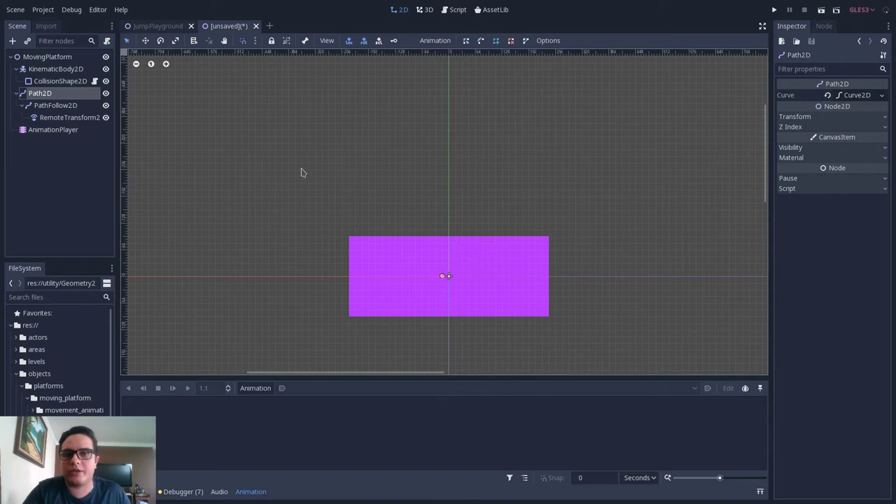
{"action": "left_click", "coordinate": [299, 170]}
{"action": "left_click", "coordinate": [590, 110]}
{"action": "left_click", "coordinate": [643, 223]}
{"action": "left_click", "coordinate": [548, 189]}
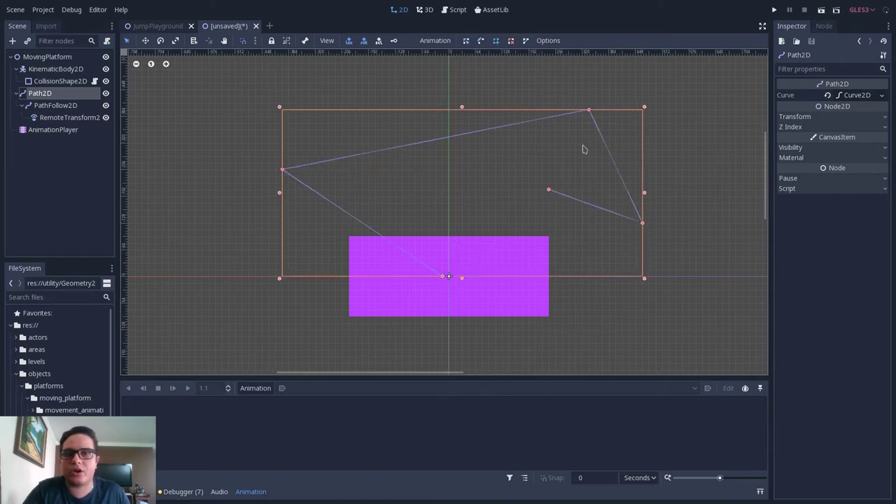
{"action": "left_click", "coordinate": [480, 40]}
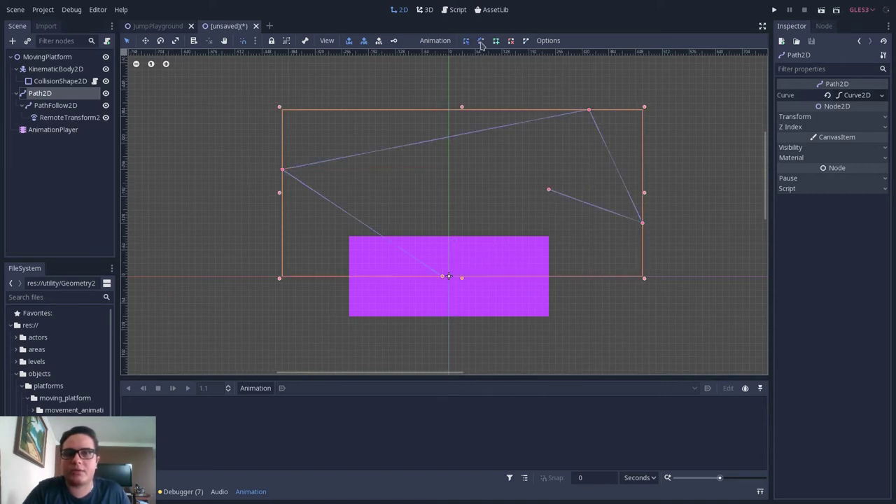
{"action": "left_click_drag", "start_coordinate": [589, 110], "coordinate": [674, 114]}
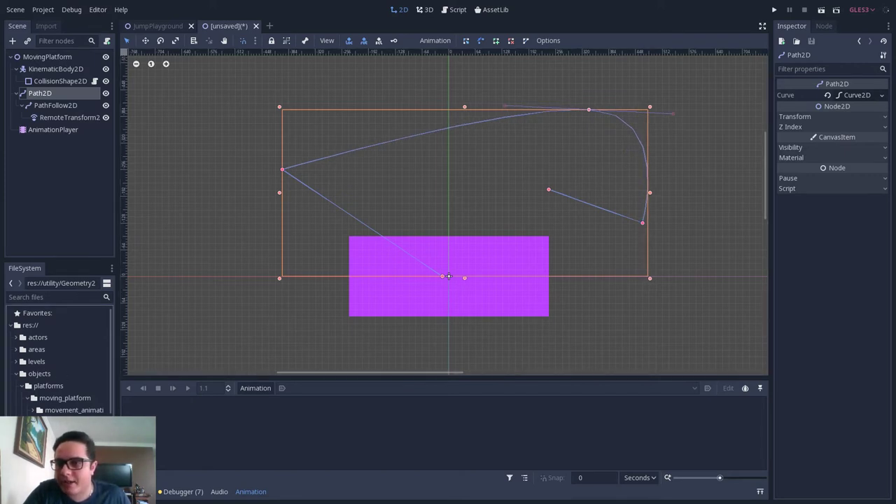
Assign the vertical path resource from the movement_paths folder as the curve of Path2D
{"action": "scroll", "coordinate": [100, 401], "scroll_direction": "down", "scroll_amount": 1}
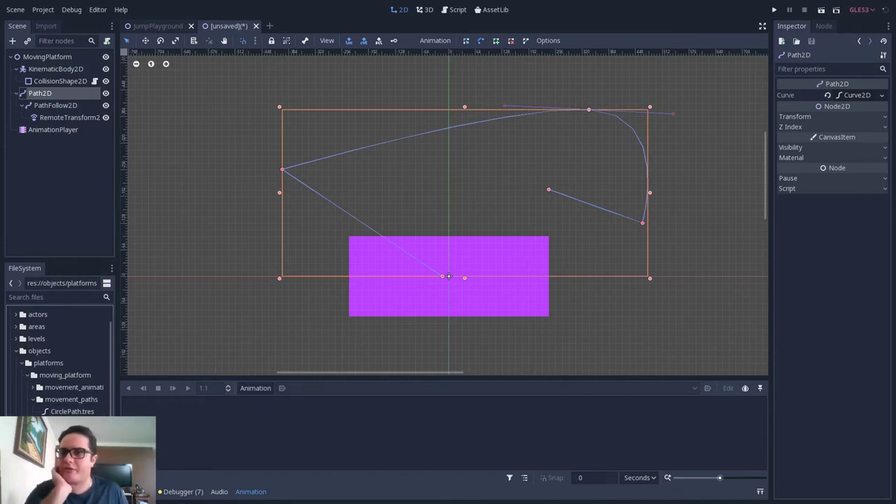
{"action": "left_click_drag", "start_coordinate": [70, 423], "coordinate": [838, 95]}
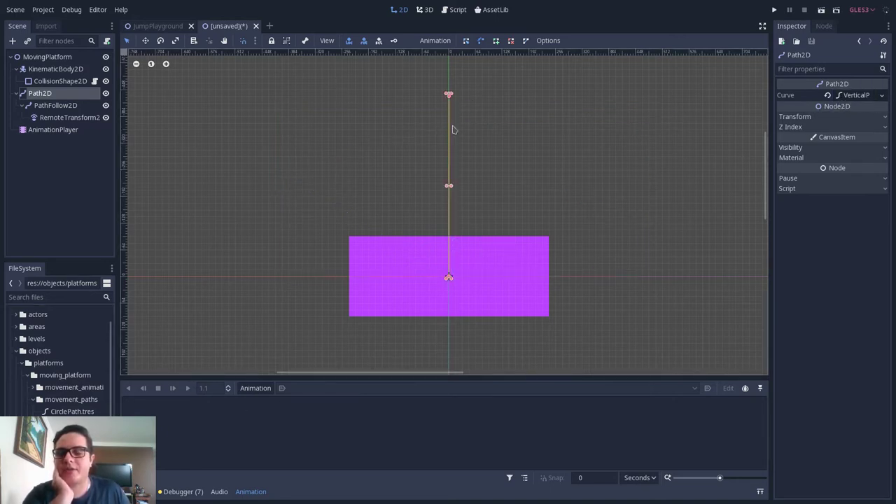
Create an animation named PingPongPathFollow in the AnimationPlayer with a length of 2 seconds
{"action": "left_click", "coordinate": [65, 131]}
{"action": "left_click", "coordinate": [270, 391]}
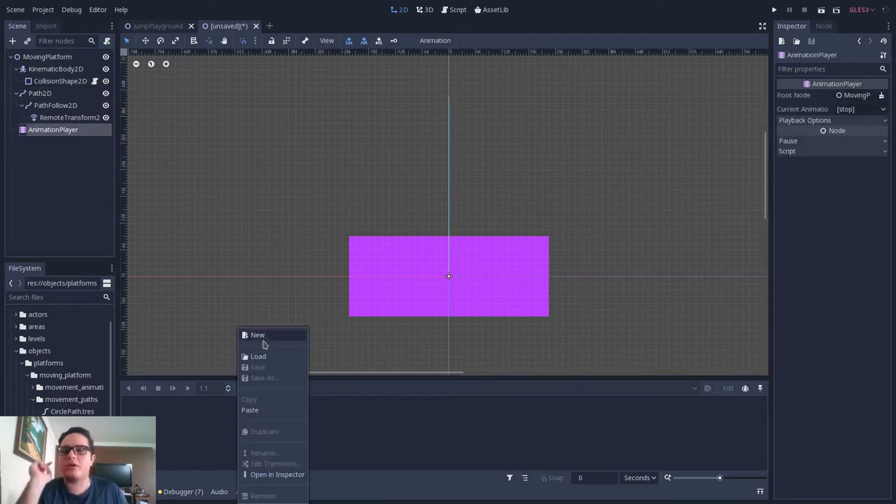
{"action": "left_click", "coordinate": [260, 338]}
{"action": "type", "text": "PingPong"}
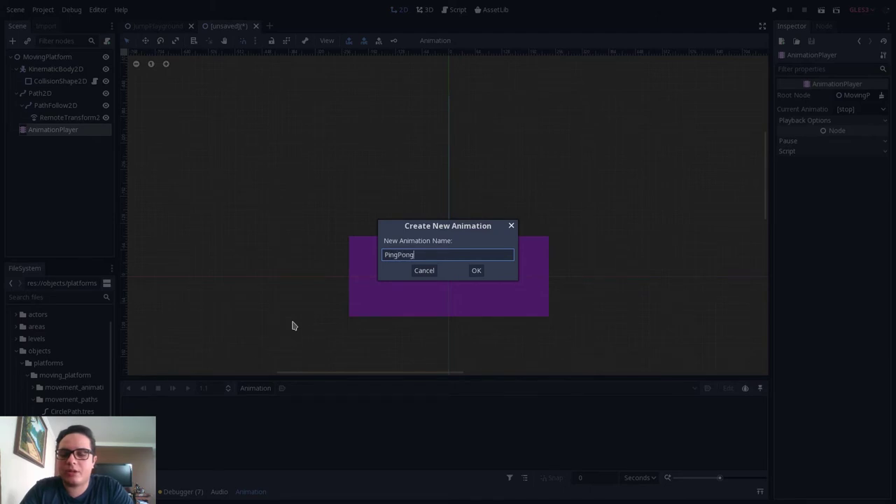
{"action": "type", "text": "PathFollow"}
{"action": "key", "text": "Return"}
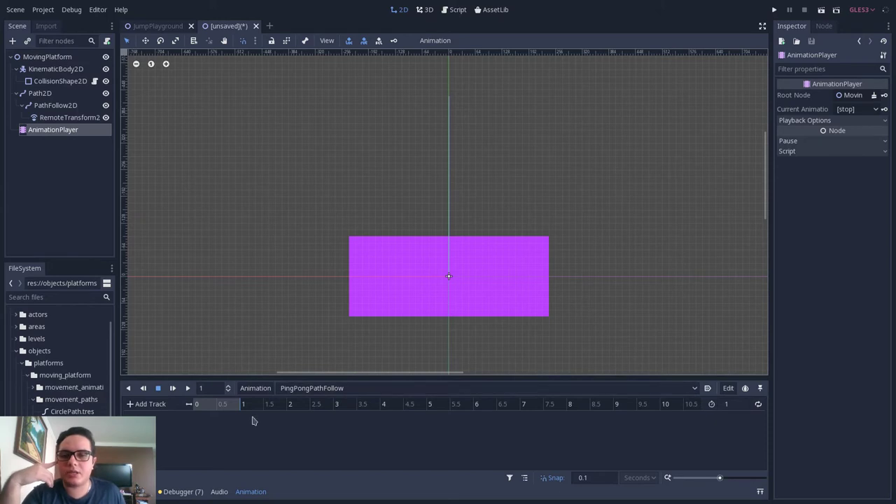
{"action": "left_click", "coordinate": [734, 405]}
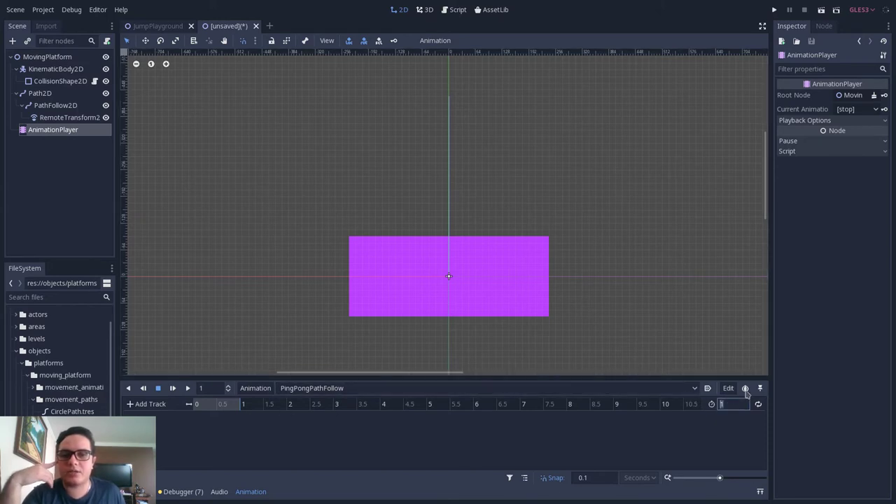
{"action": "type", "text": "2"}
{"action": "key", "text": "Return"}
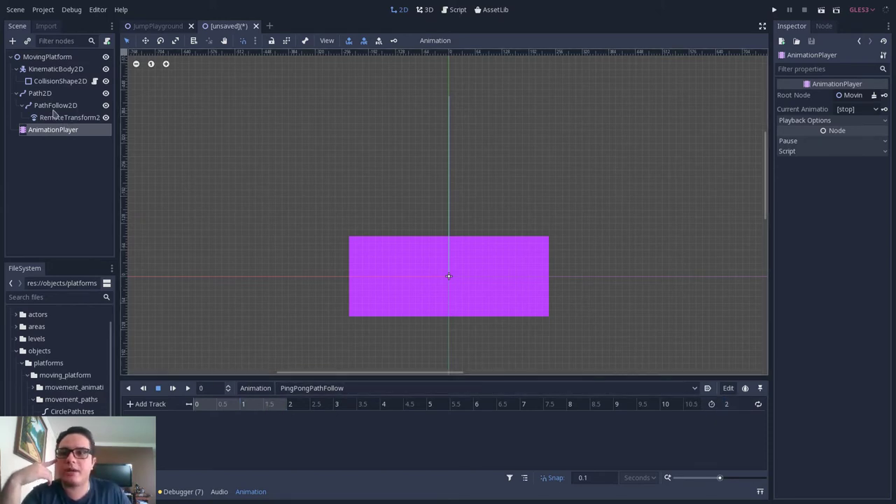
Turn off Rotate on PathFollow2D and set the AnimationPlayer's process mode to Physics
{"action": "left_click", "coordinate": [54, 107]}
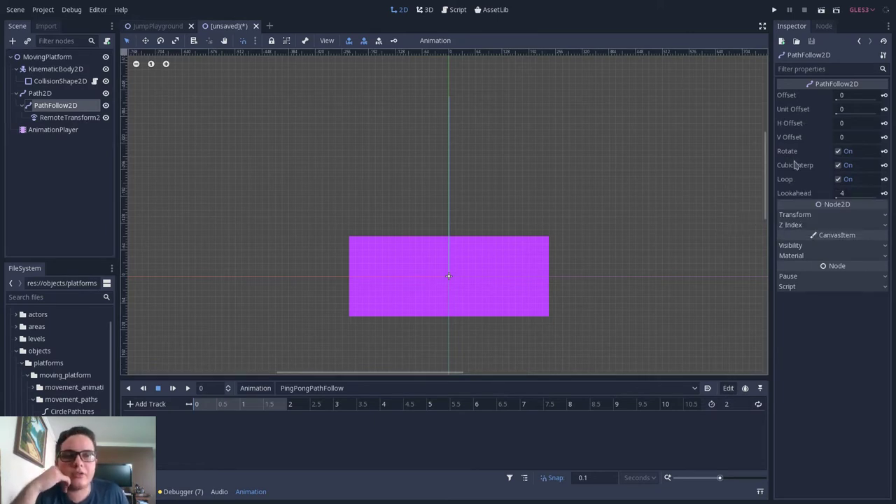
{"action": "left_click", "coordinate": [839, 152]}
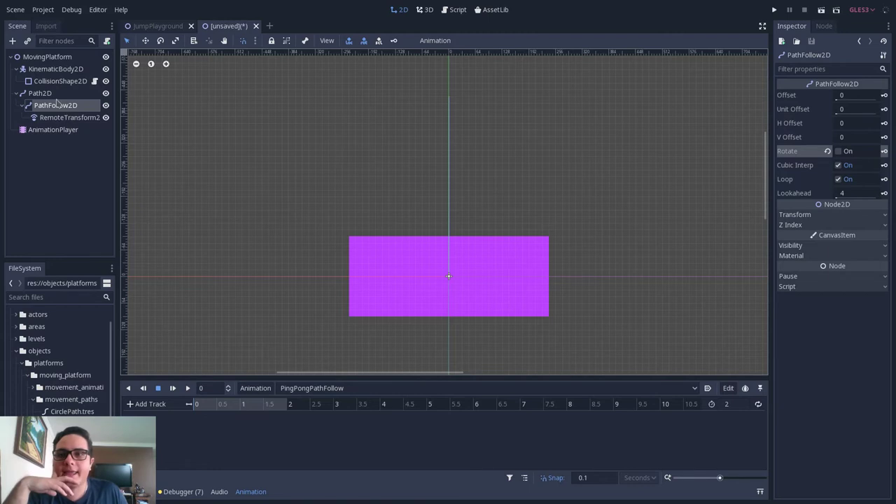
{"action": "left_click", "coordinate": [53, 131]}
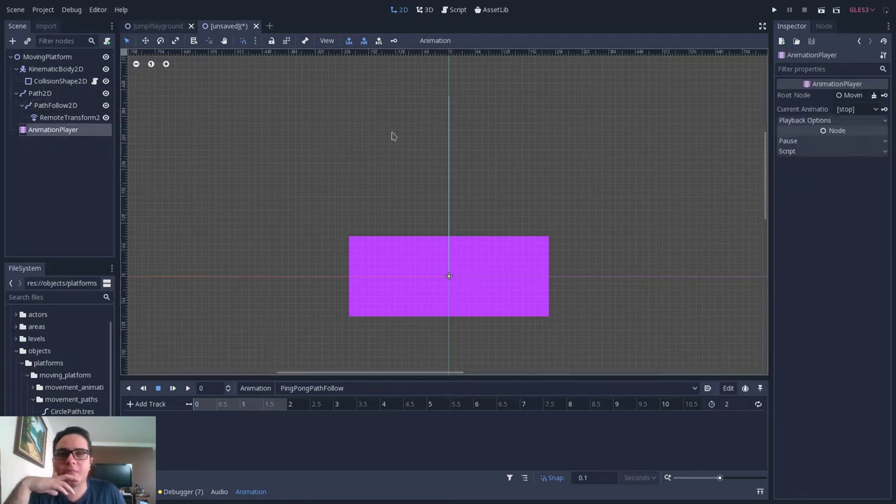
{"action": "left_click", "coordinate": [802, 120]}
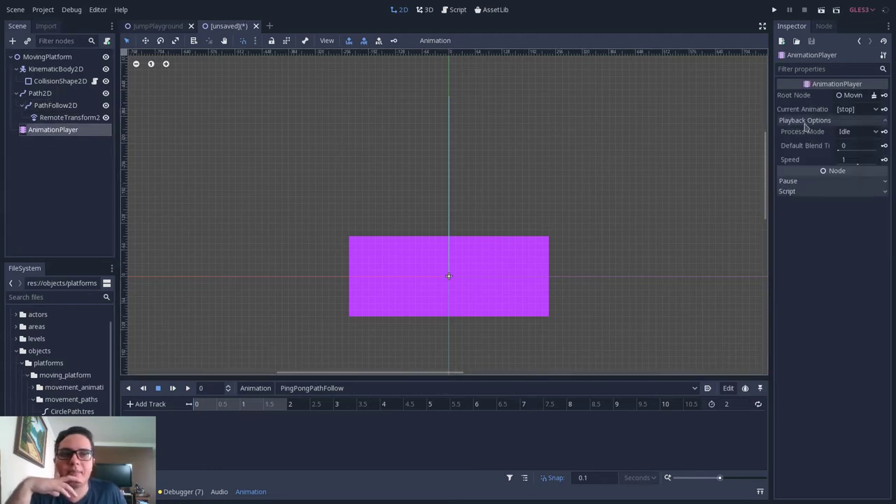
{"action": "left_click", "coordinate": [845, 133]}
{"action": "left_click", "coordinate": [856, 146]}
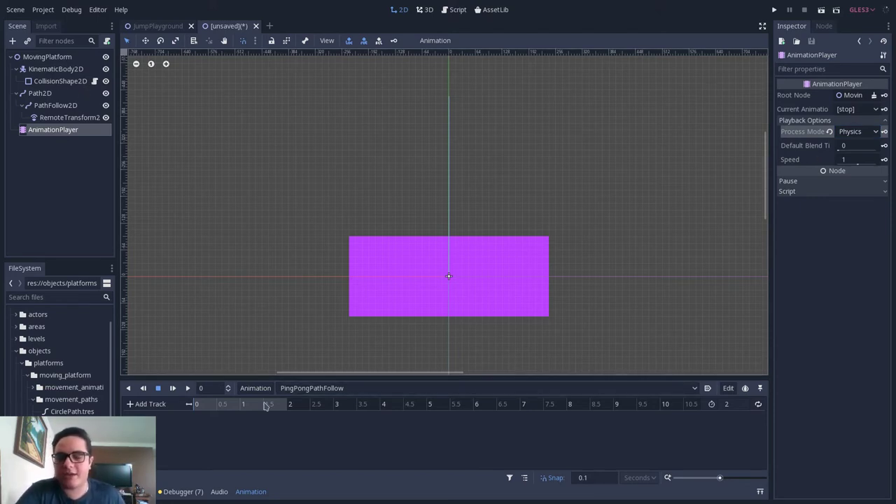
Key PathFollow2D's Unit Offset in PingPongPathFollow with value 0 at 0 seconds and 1 at 1 second
{"action": "left_click", "coordinate": [60, 105]}
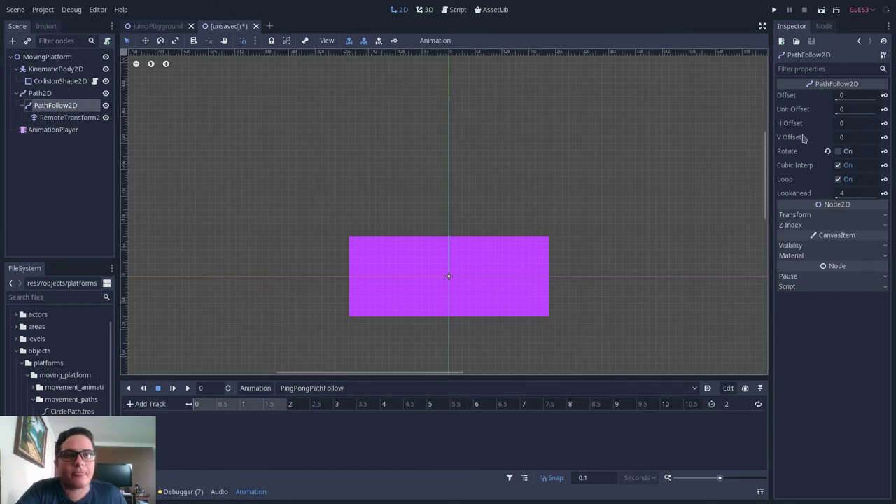
{"action": "left_click", "coordinate": [884, 109]}
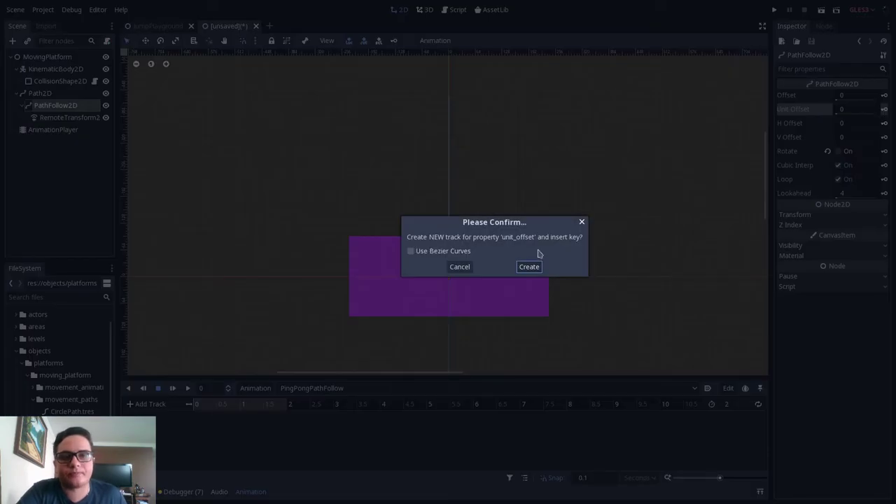
{"action": "left_click", "coordinate": [528, 270]}
{"action": "left_click", "coordinate": [243, 413]}
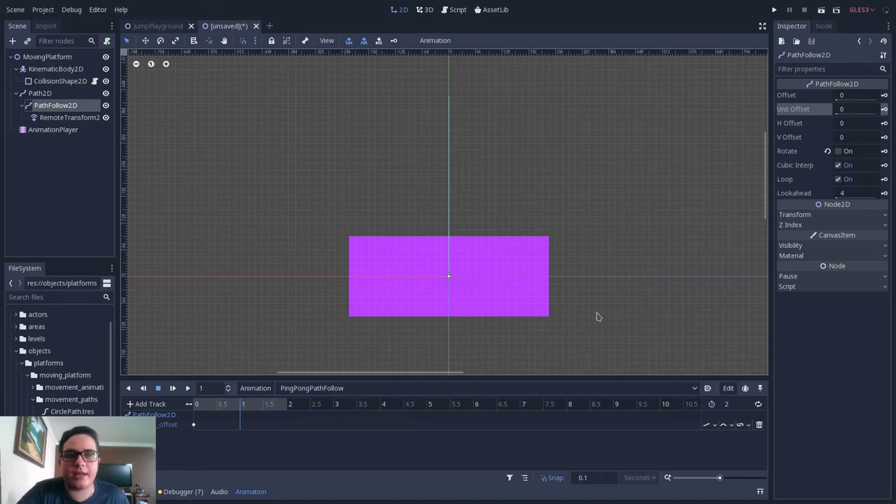
{"action": "left_click", "coordinate": [847, 109]}
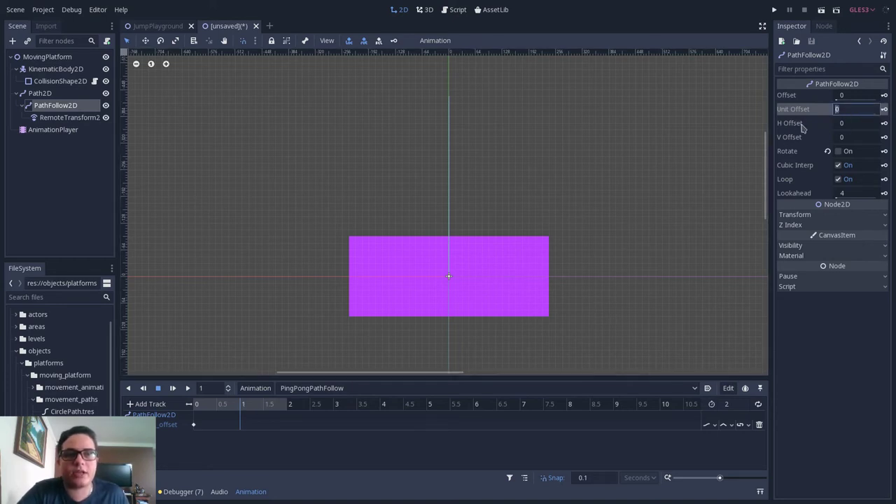
{"action": "key", "text": "Return"}
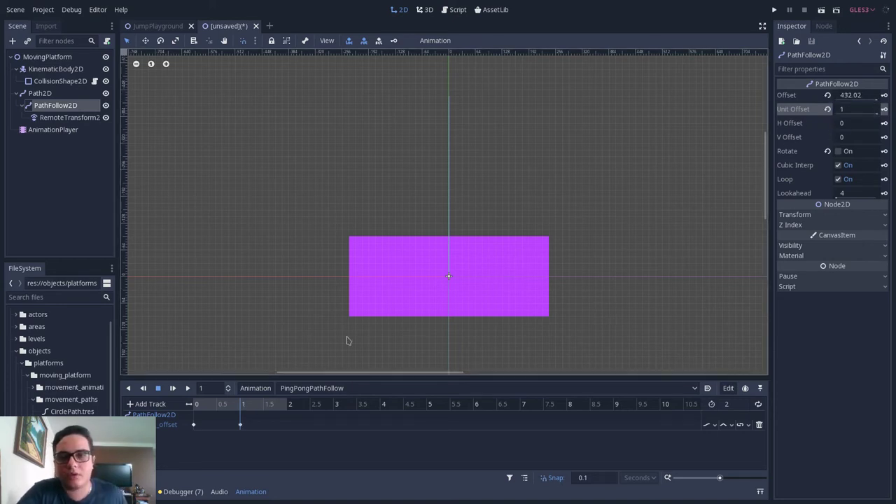
Enable looping on the PingPongPathFollow animation and play it to preview the platform's movement
{"action": "left_click", "coordinate": [758, 406]}
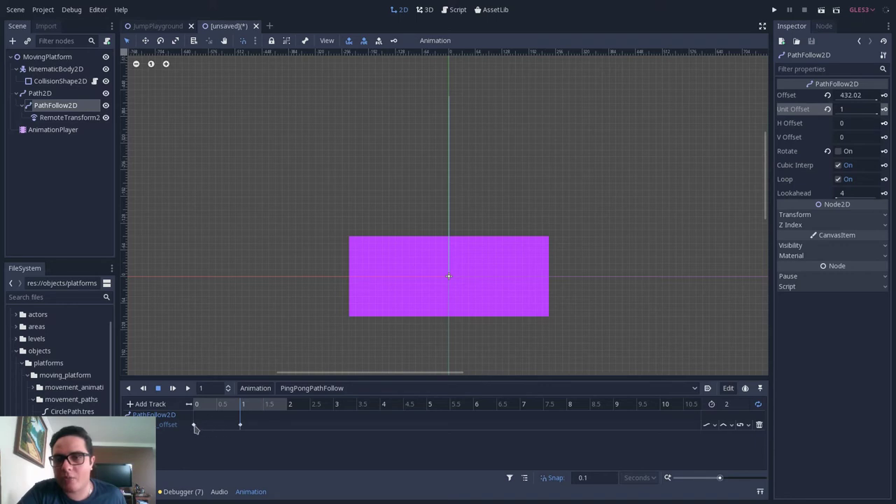
{"action": "left_click", "coordinate": [173, 389]}
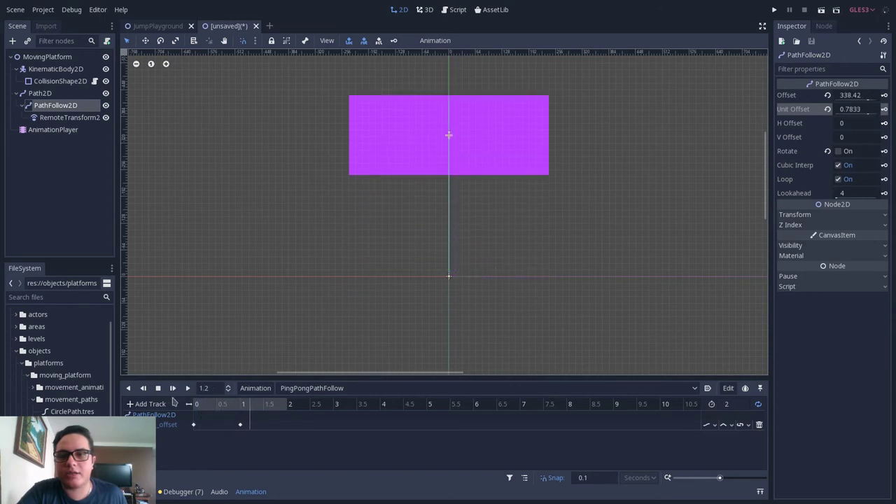
Change the Unit Offset key at 1 second in PingPongPathFollow to 0.99 and replay the animation to check the motion
{"action": "left_click", "coordinate": [241, 406]}
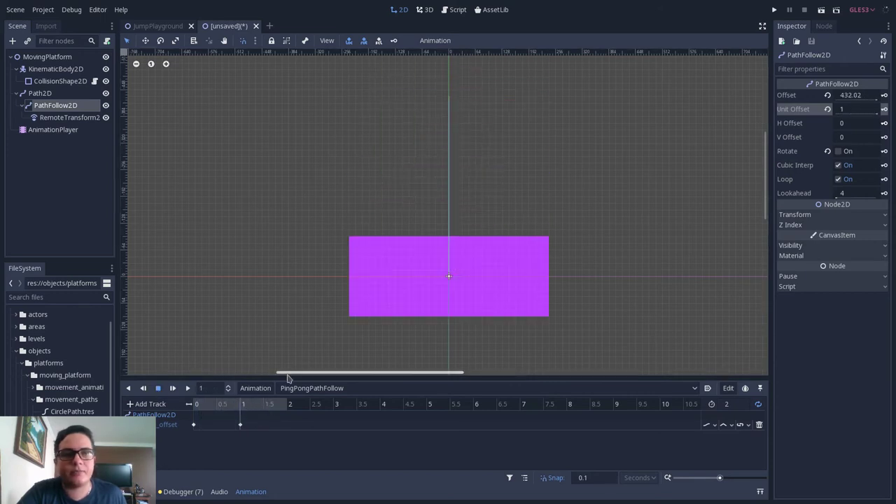
{"action": "left_click", "coordinate": [854, 110]}
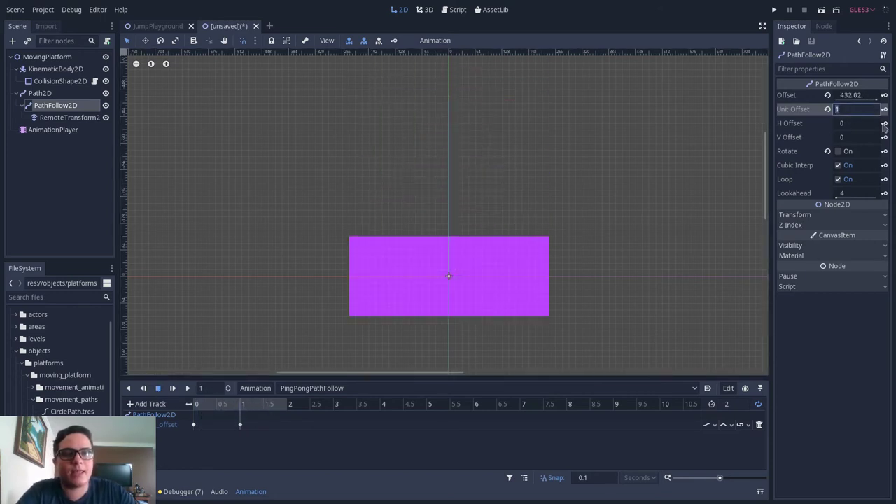
{"action": "type", "text": "0"}
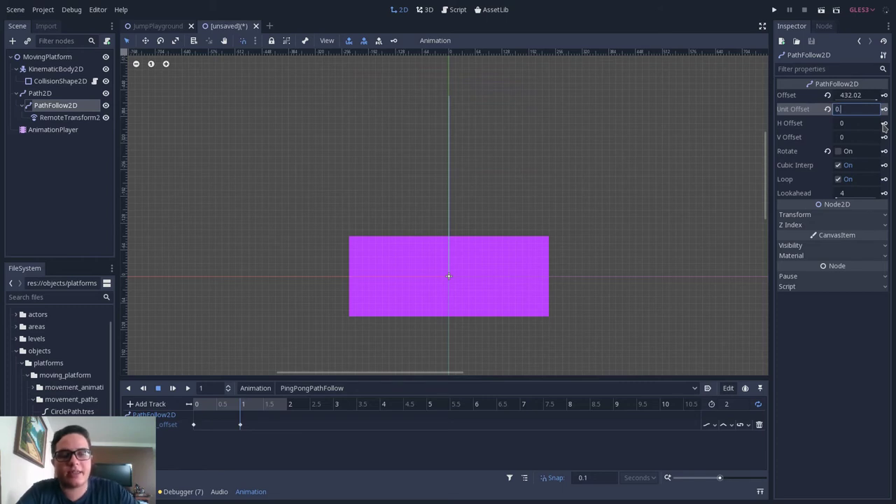
{"action": "type", "text": ".99"}
{"action": "left_click", "coordinate": [570, 259]}
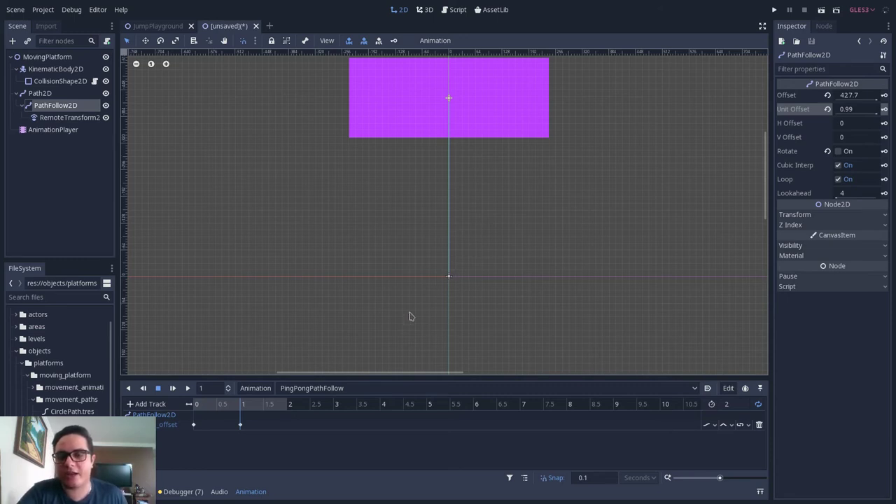
{"action": "left_click", "coordinate": [172, 388]}
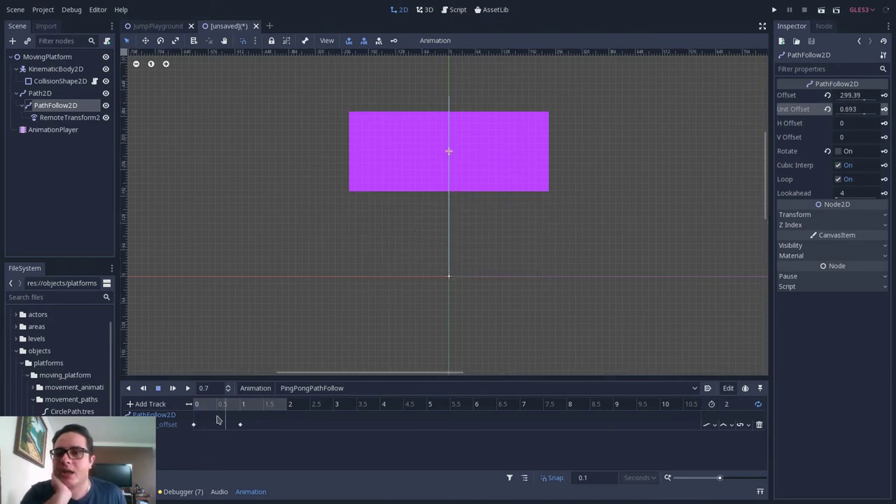
{"action": "key", "text": "s"}
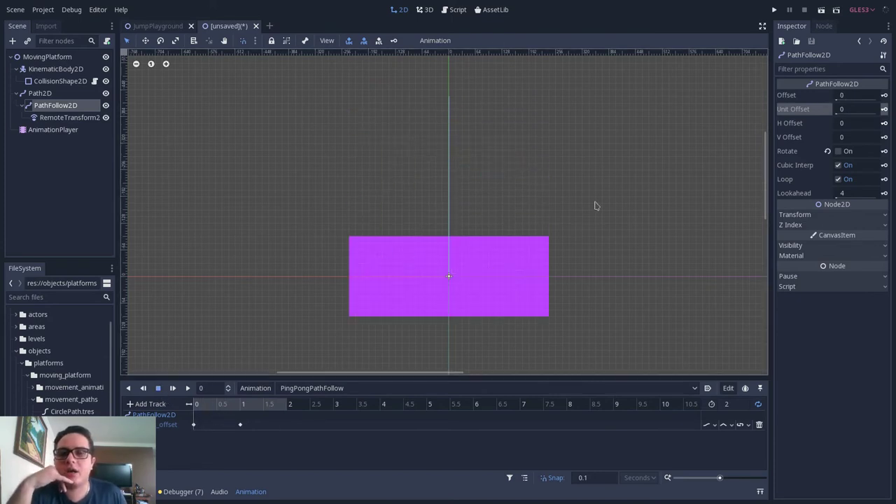
Assign CirclePath.tres as the curve of Path2D and scrub through PingPongPathFollow to preview the motion along it
{"action": "left_click", "coordinate": [73, 411]}
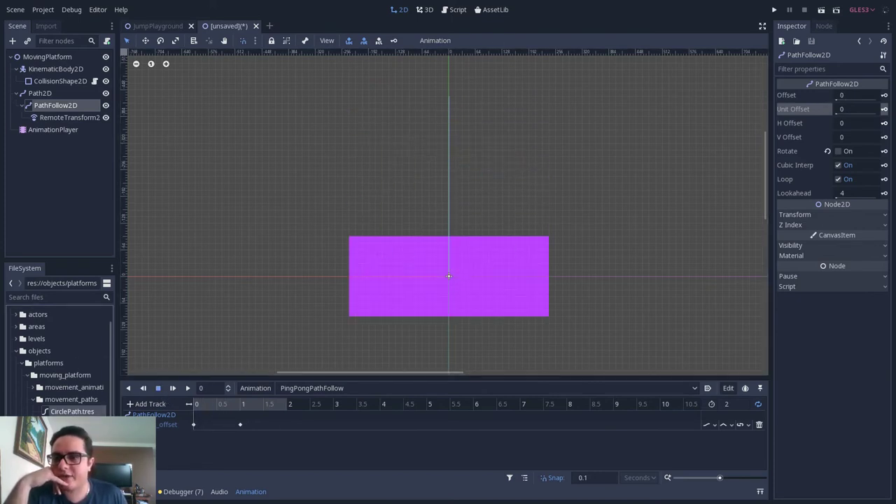
{"action": "left_click", "coordinate": [40, 94]}
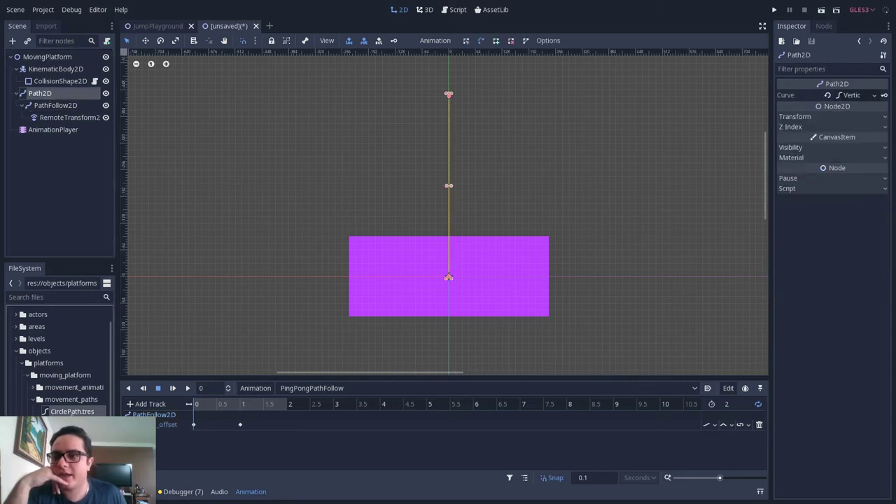
{"action": "left_click_drag", "start_coordinate": [72, 411], "coordinate": [847, 98]}
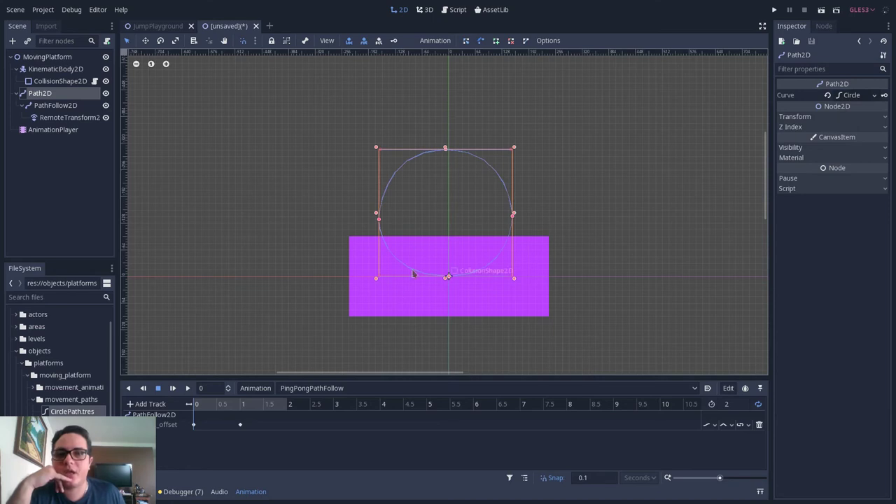
{"action": "left_click_drag", "start_coordinate": [185, 403], "coordinate": [269, 398]}
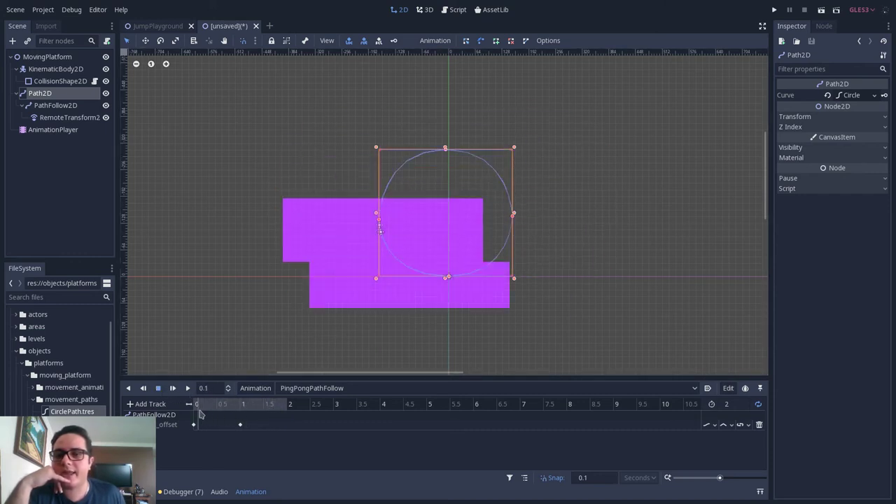
{"action": "left_click", "coordinate": [159, 388]}
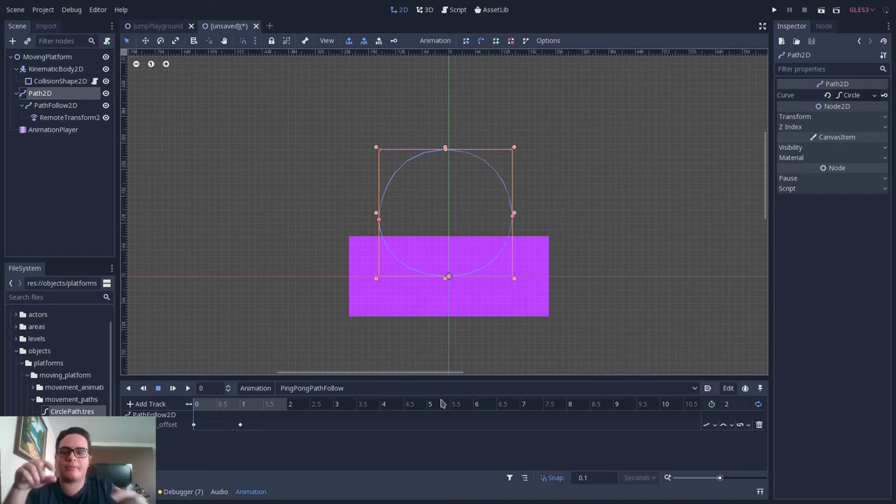
Create a new animation named LoopPathFollow in the AnimationPlayer
{"action": "left_click", "coordinate": [255, 388]}
{"action": "left_click", "coordinate": [260, 336]}
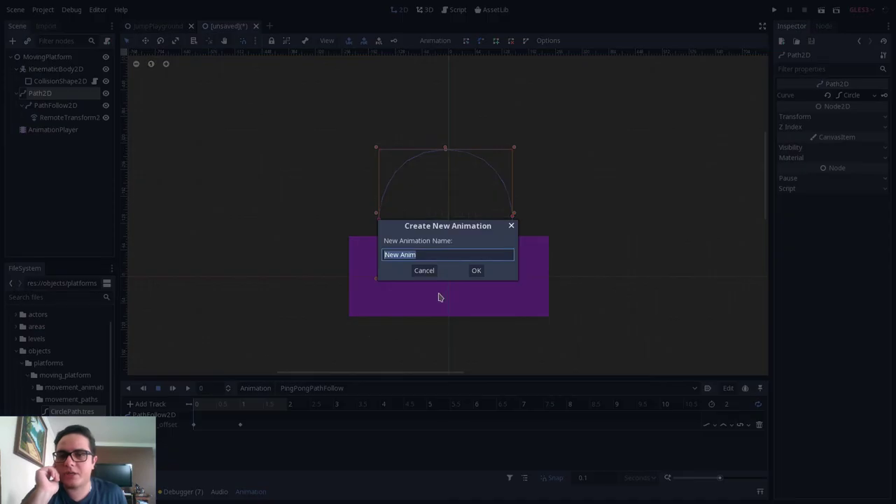
{"action": "type", "text": "Loo"}
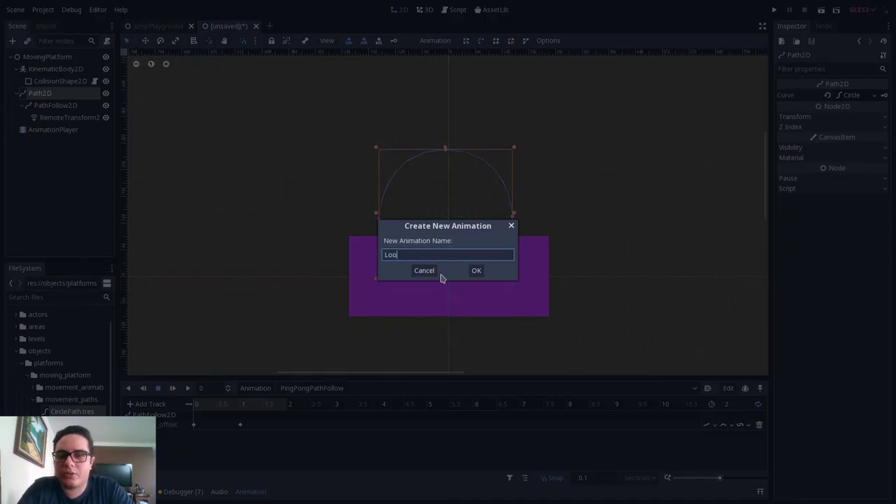
{"action": "type", "text": "pPathFollow"}
{"action": "key", "text": "Return"}
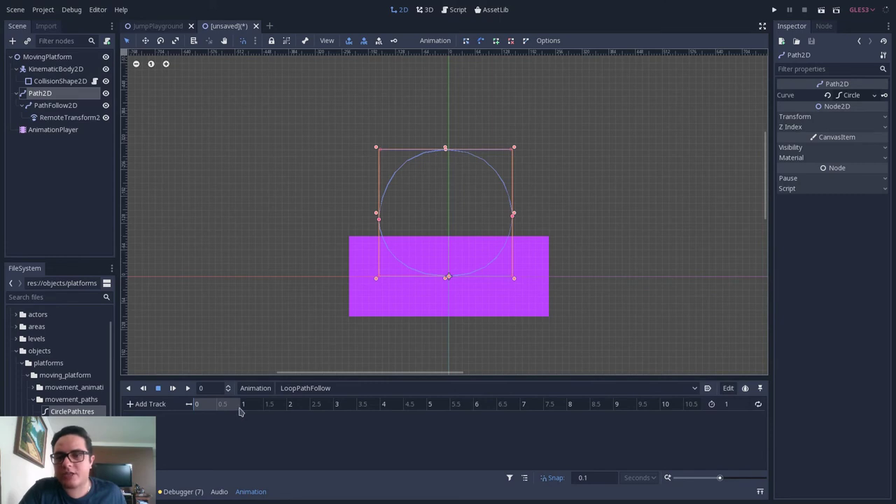
Key PathFollow2D's Unit Offset in LoopPathFollow with value 0 at 0 seconds and 1 at 1 second
{"action": "left_click", "coordinate": [56, 107]}
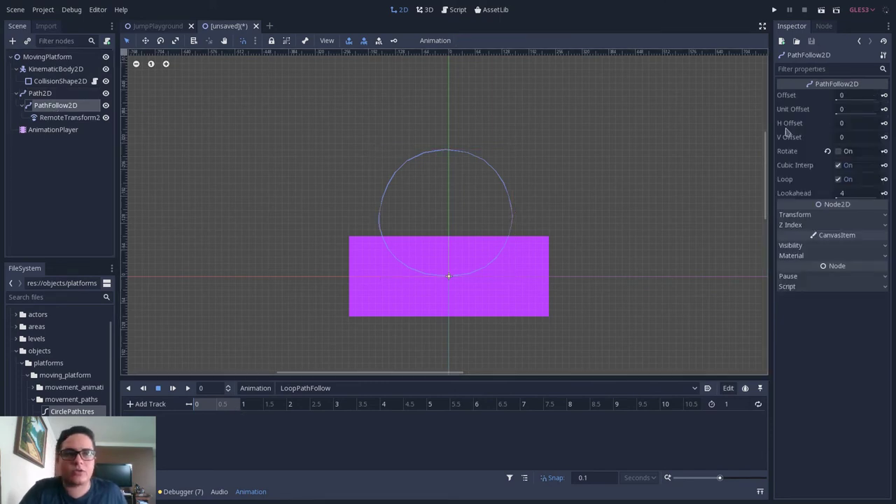
{"action": "left_click", "coordinate": [885, 109]}
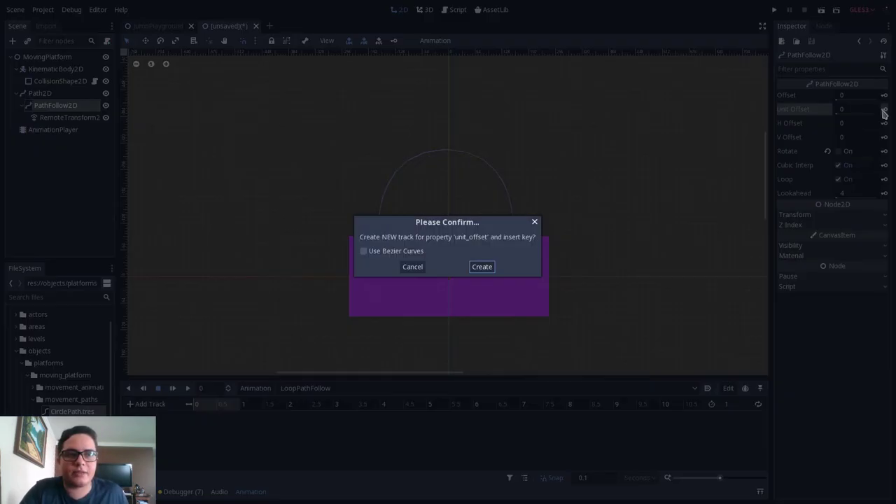
{"action": "left_click", "coordinate": [482, 266]}
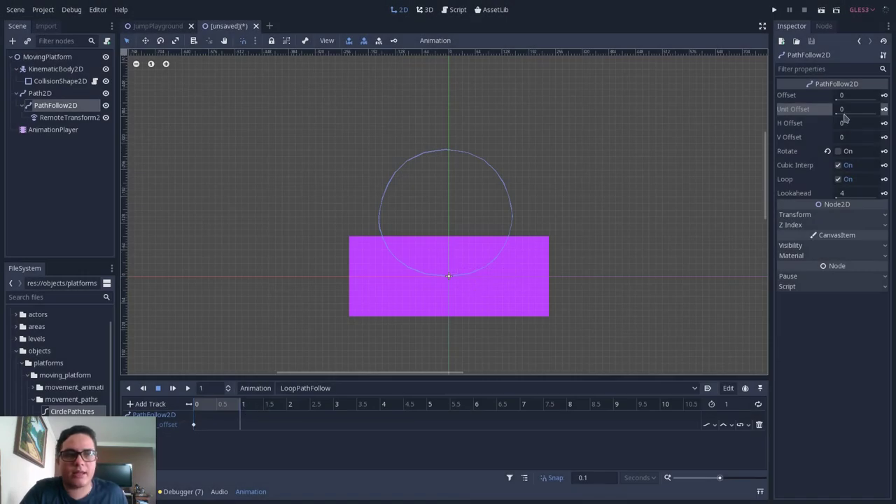
{"action": "left_click_drag", "start_coordinate": [844, 119], "coordinate": [843, 116]}
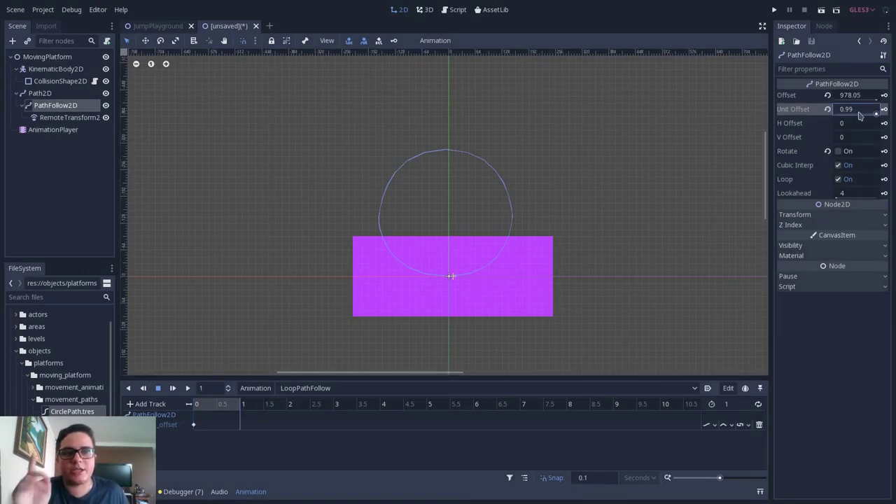
{"action": "left_click", "coordinate": [859, 111]}
{"action": "type", "text": "1"}
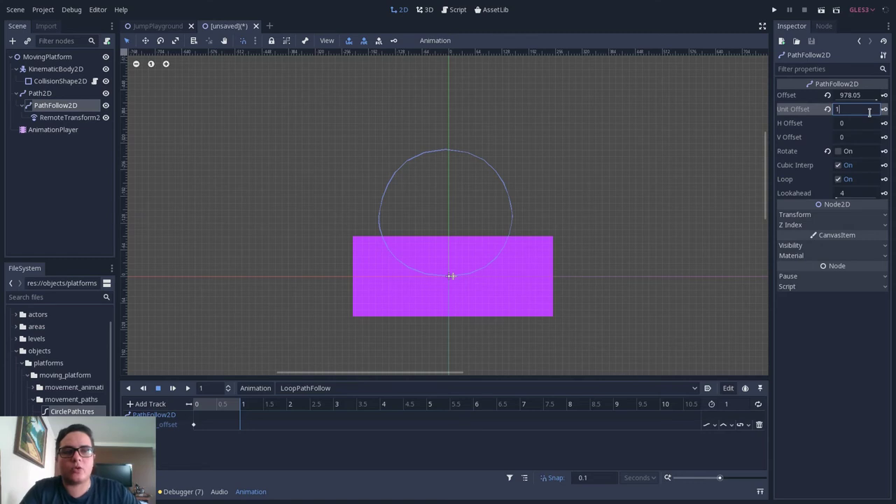
{"action": "key", "text": "Return"}
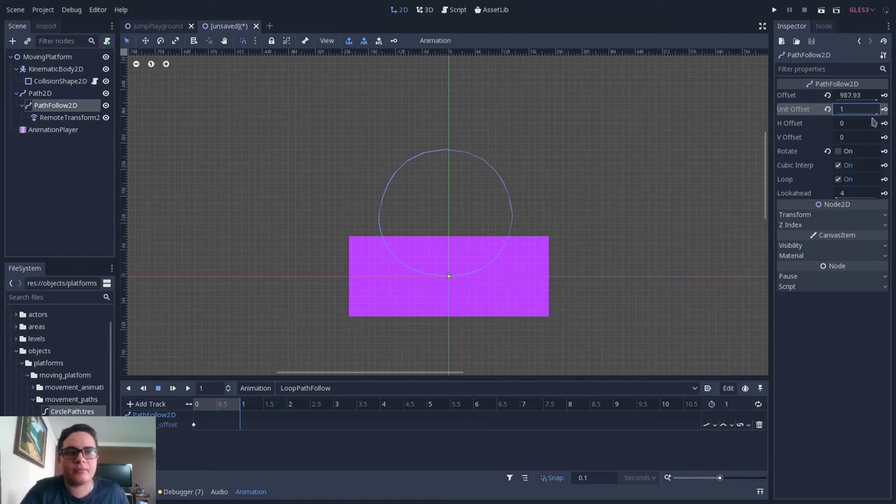
{"action": "left_click", "coordinate": [884, 109]}
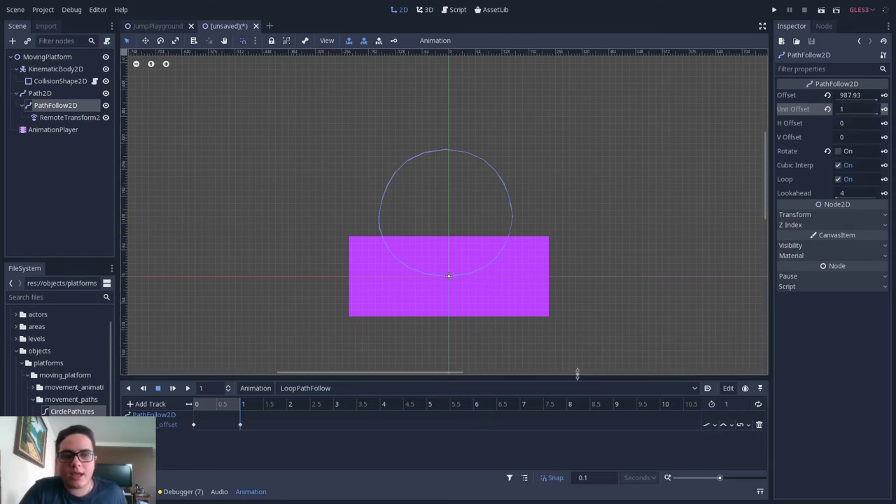
Enable looping on LoopPathFollow, play it to preview the circular motion, and stop playback
{"action": "left_click", "coordinate": [758, 405]}
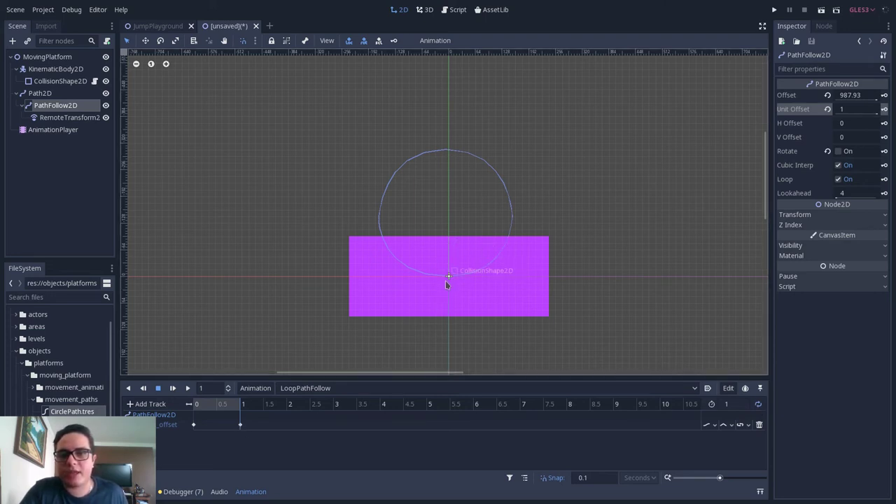
{"action": "left_click", "coordinate": [173, 388]}
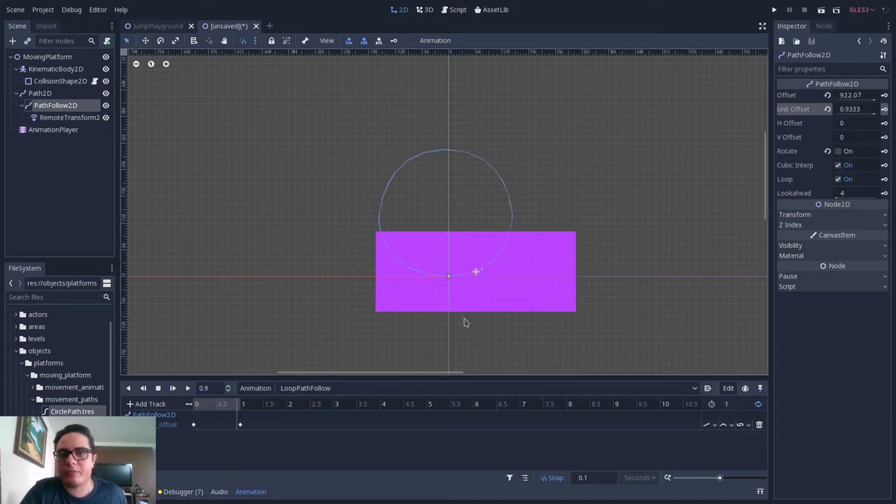
{"action": "left_click", "coordinate": [158, 388]}
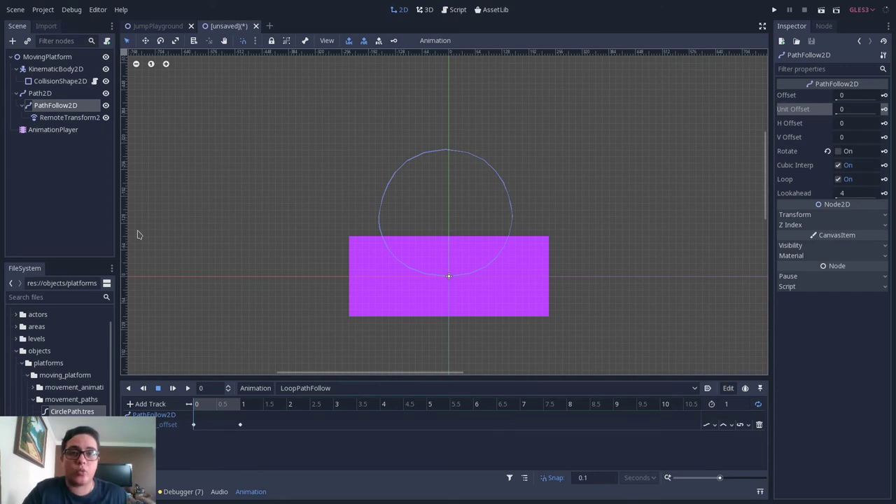
Switch to the JumpPlayground scene and move the SingleJumpPlatformActor above the far end of the first floor block, near the gap
{"action": "left_click", "coordinate": [155, 26]}
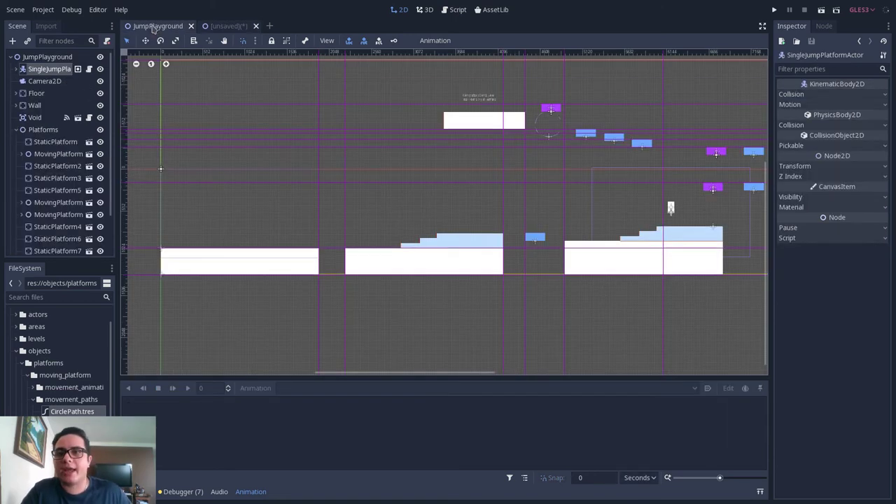
{"action": "middle_click_drag", "start_coordinate": [189, 118], "coordinate": [211, 122]}
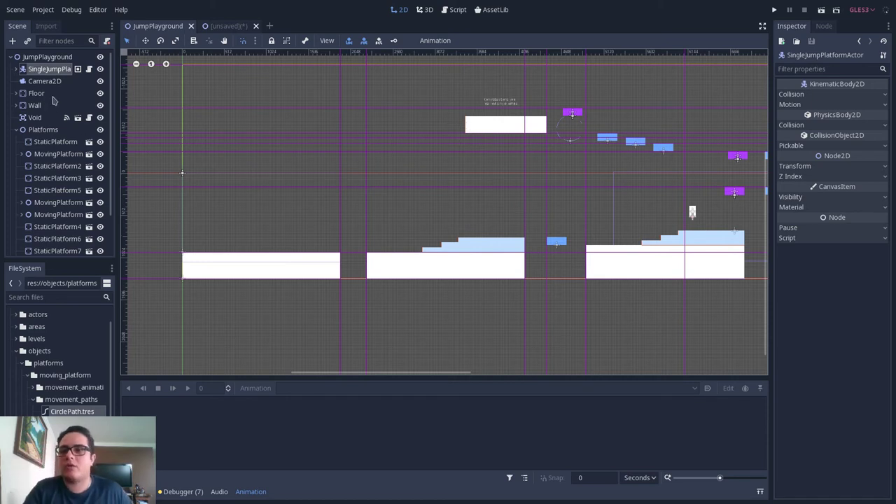
{"action": "left_click_drag", "start_coordinate": [691, 215], "coordinate": [315, 245]}
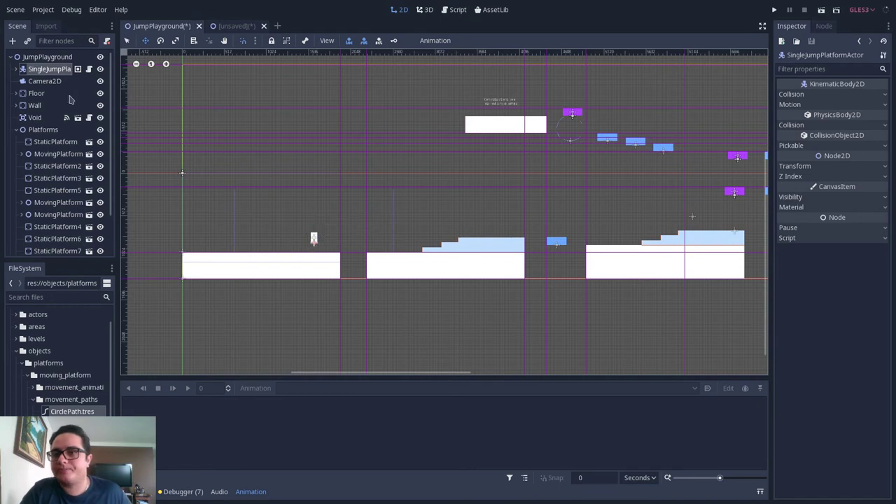
Instance the MovingPlatform scene under Platforms in the gap between the first two floor blocks and select the new instance
{"action": "left_click", "coordinate": [43, 130]}
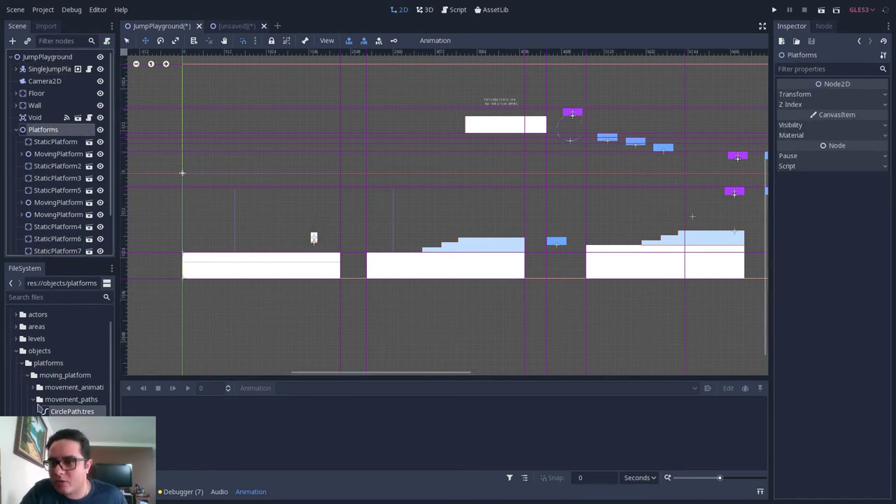
{"action": "left_click_drag", "start_coordinate": [70, 424], "coordinate": [341, 269]}
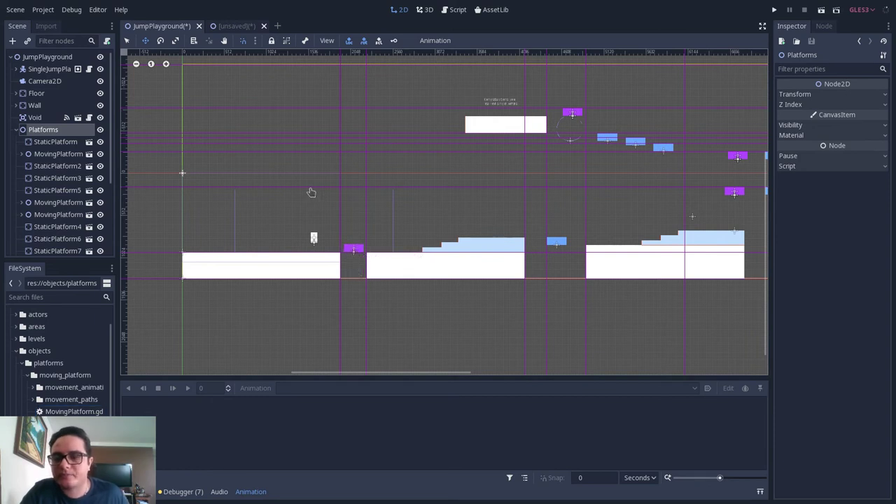
{"action": "scroll", "coordinate": [434, 217], "scroll_direction": "up", "scroll_amount": 4}
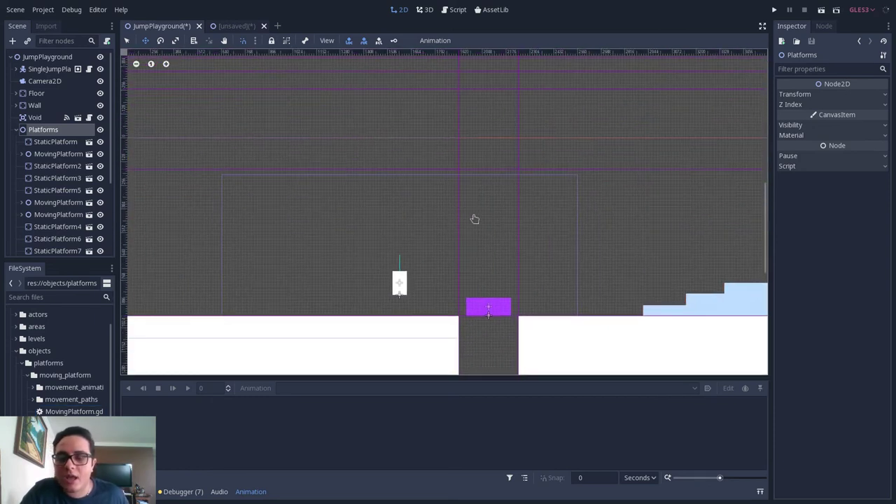
{"action": "key", "text": "f"}
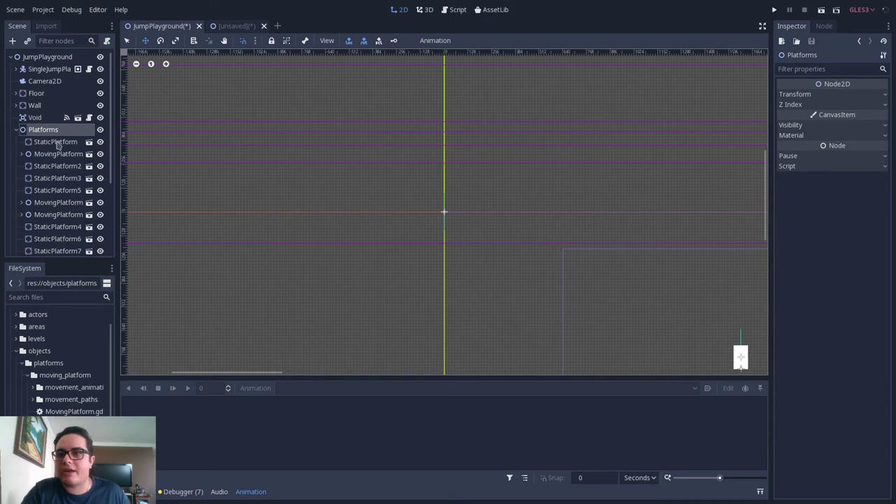
{"action": "scroll", "coordinate": [110, 176], "scroll_direction": "down", "scroll_amount": 4}
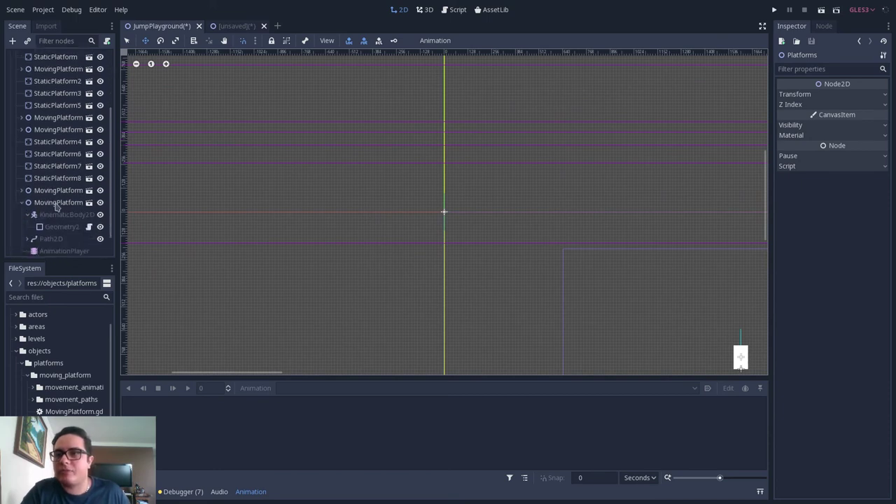
{"action": "scroll", "coordinate": [112, 195], "scroll_direction": "down", "scroll_amount": 1}
{"action": "left_click", "coordinate": [58, 183]}
{"action": "key", "text": "f"}
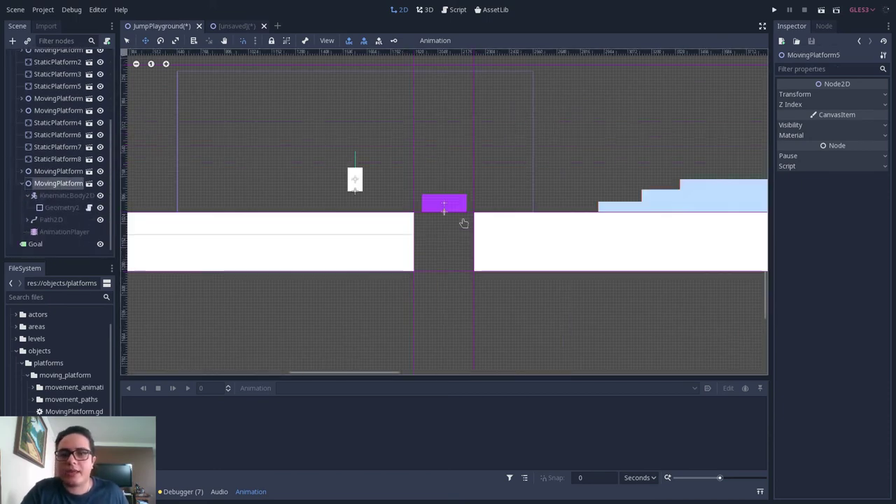
Review the new MovingPlatform instance's Editable Children option and the curve of its Path2D child
{"action": "right_click", "coordinate": [58, 188]}
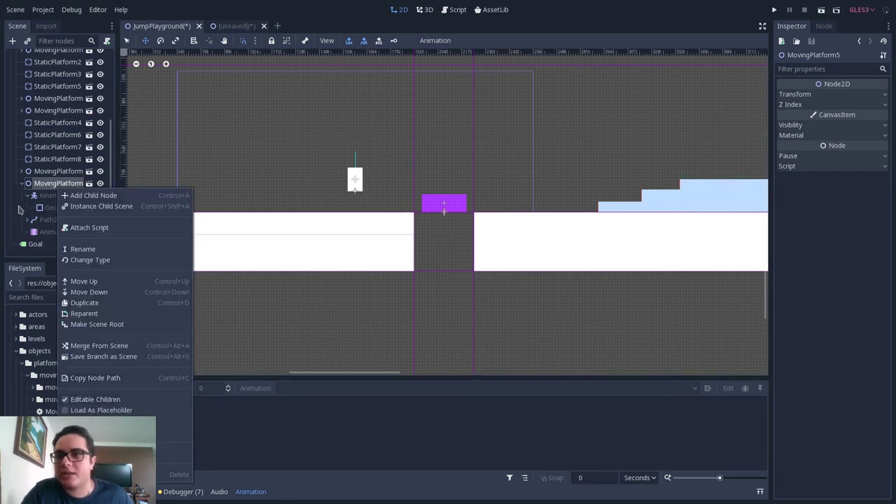
{"action": "left_click", "coordinate": [48, 191]}
{"action": "left_click", "coordinate": [50, 219]}
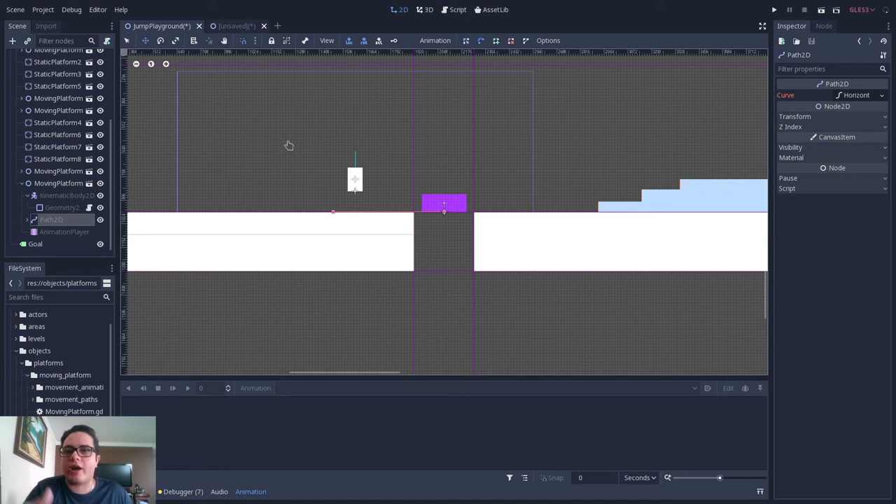
{"action": "right_click", "coordinate": [63, 185]}
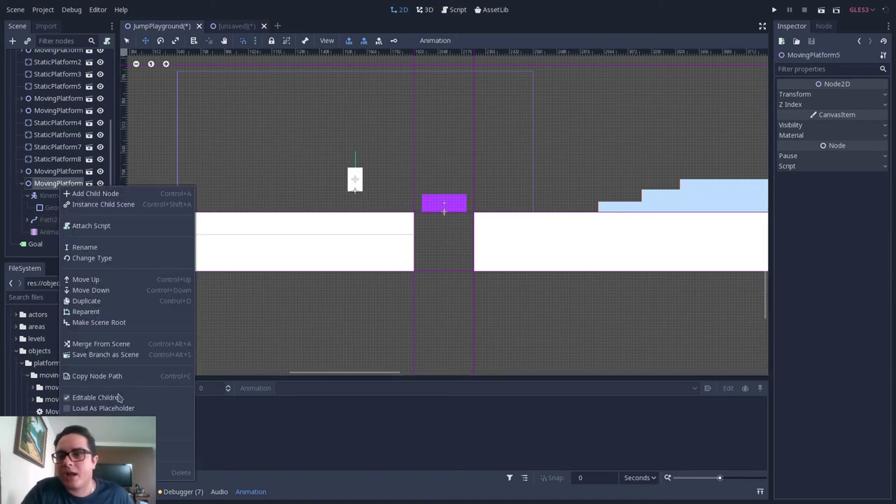
{"action": "left_click", "coordinate": [214, 134]}
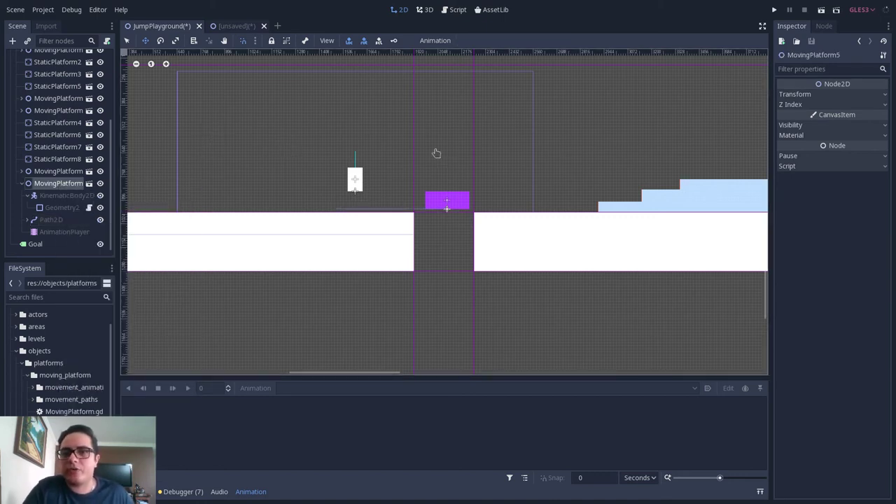
Give the instance's Path2D a new Curve2D and draw a zigzag path from the platform up above the gap, ending at the high white block
{"action": "left_click", "coordinate": [55, 221]}
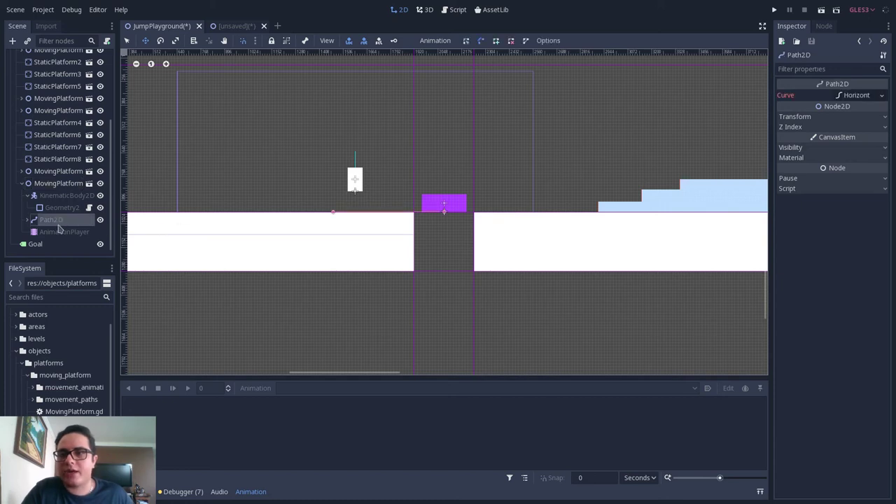
{"action": "left_click", "coordinate": [882, 96]}
{"action": "left_click", "coordinate": [856, 110]}
{"action": "scroll", "coordinate": [458, 244], "scroll_direction": "up", "scroll_amount": 5}
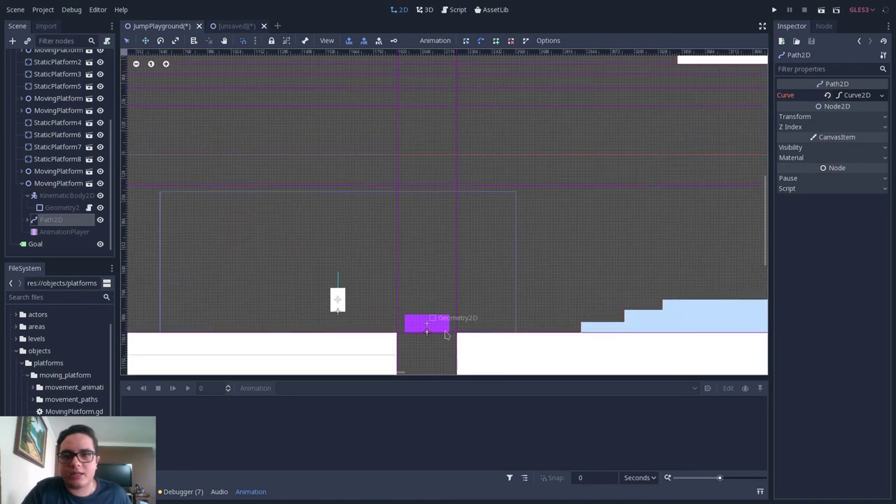
{"action": "left_click", "coordinate": [455, 183]}
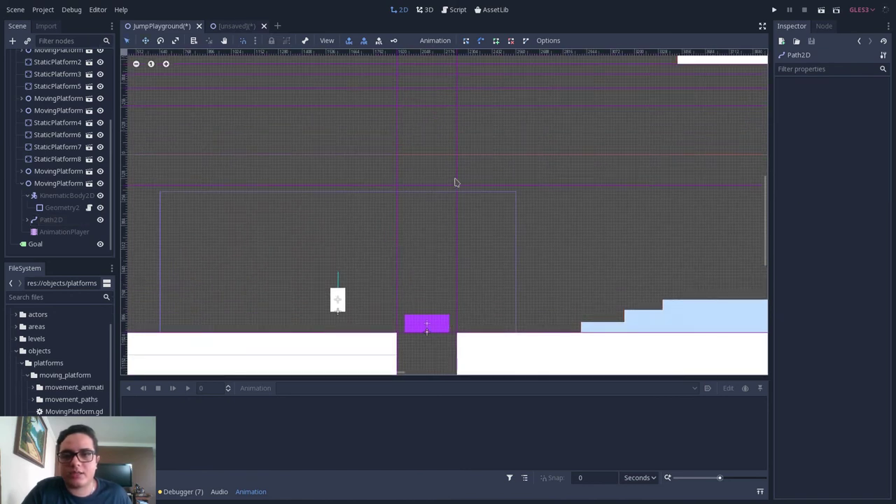
{"action": "scroll", "coordinate": [441, 199], "scroll_direction": "up", "scroll_amount": 2}
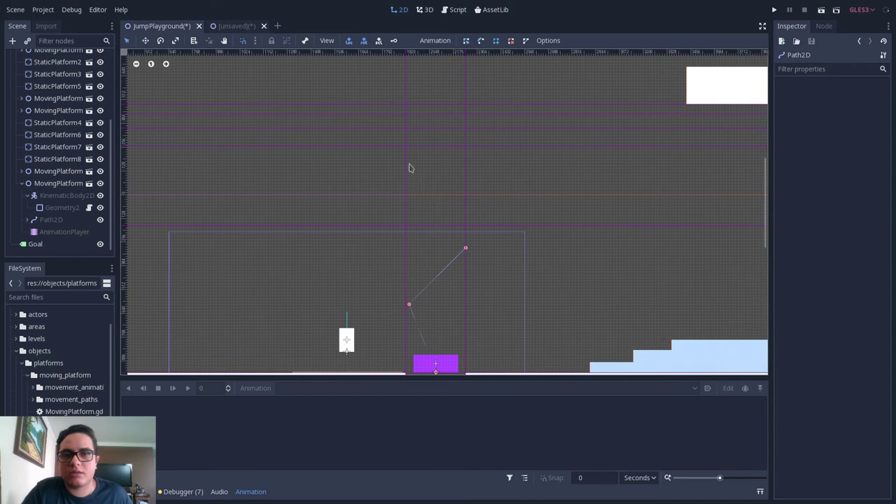
{"action": "scroll", "coordinate": [411, 168], "scroll_direction": "up", "scroll_amount": 4}
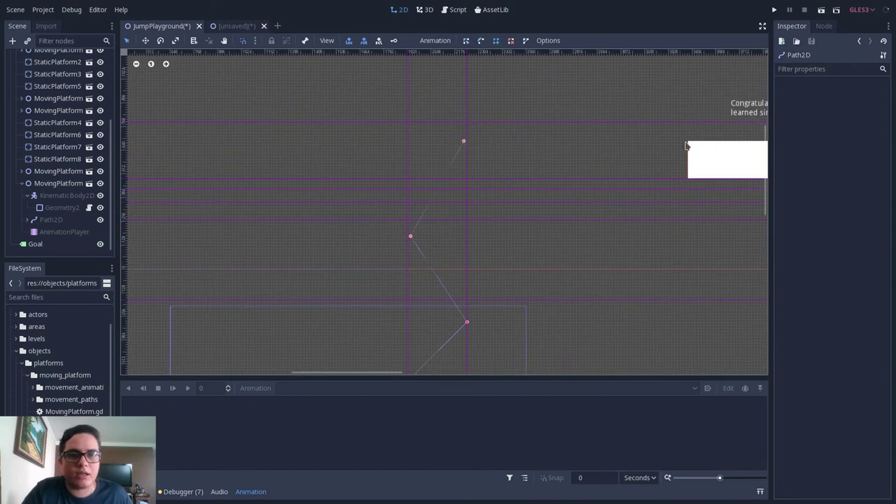
{"action": "scroll", "coordinate": [468, 221], "scroll_direction": "down", "scroll_amount": 6}
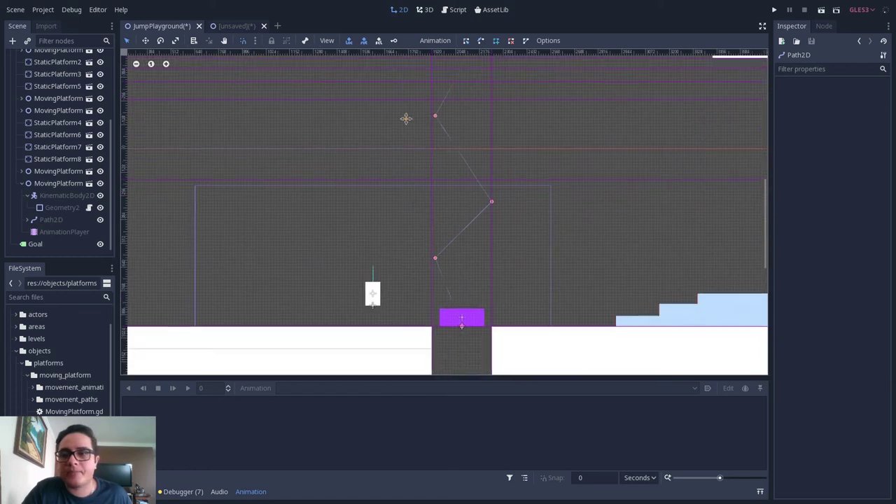
Select the instance's AnimationPlayer and switch it to the PingPongPathFollow animation
{"action": "left_click", "coordinate": [66, 232]}
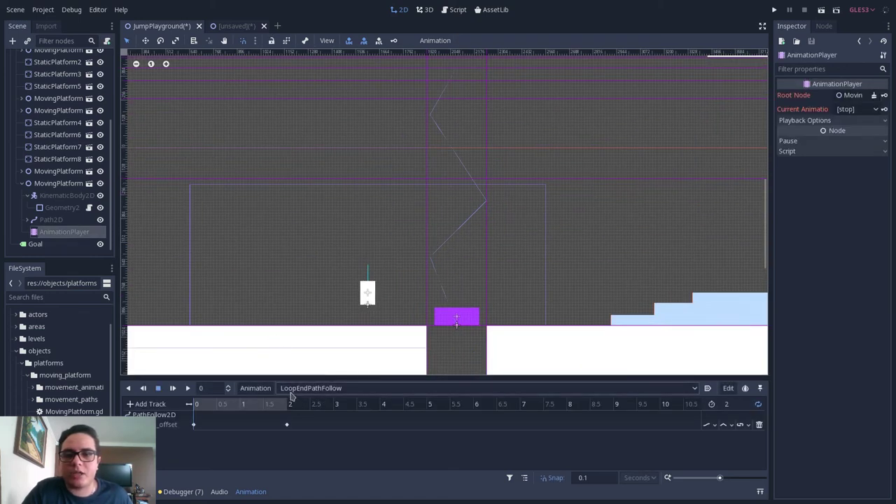
{"action": "left_click", "coordinate": [362, 391]}
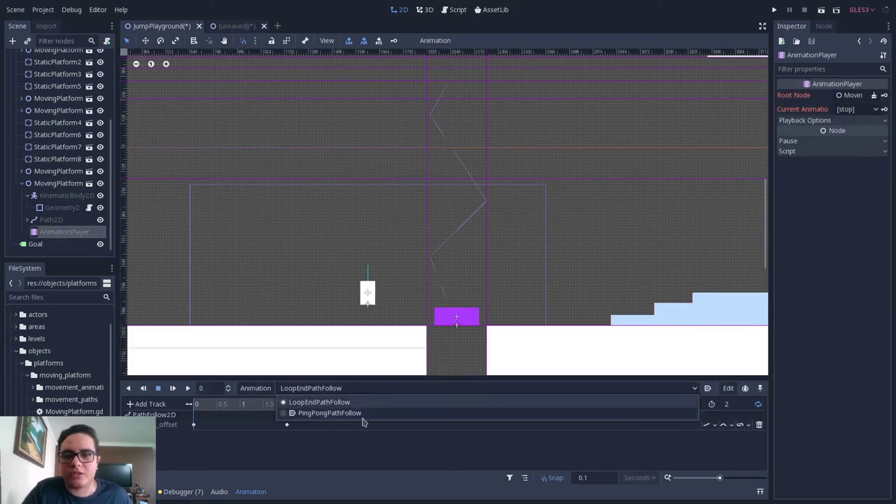
{"action": "left_click", "coordinate": [355, 418]}
{"action": "scroll", "coordinate": [472, 256], "scroll_direction": "up", "scroll_amount": 5}
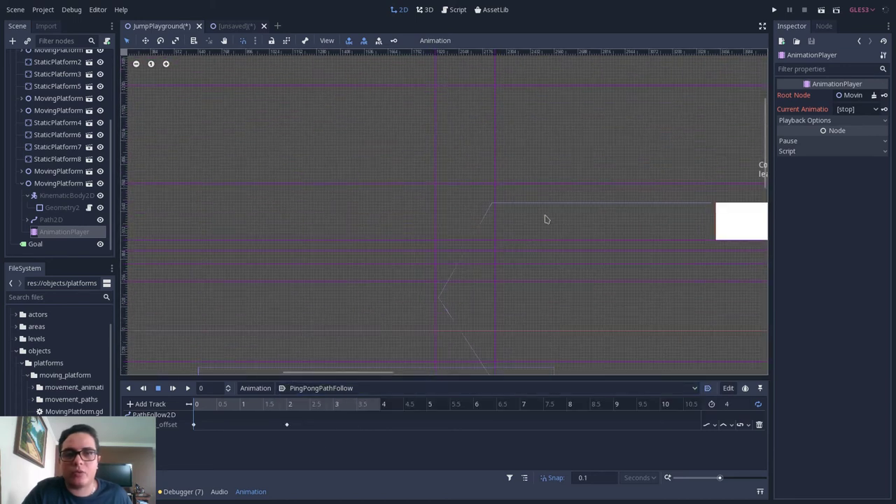
{"action": "scroll", "coordinate": [420, 214], "scroll_direction": "down", "scroll_amount": 8}
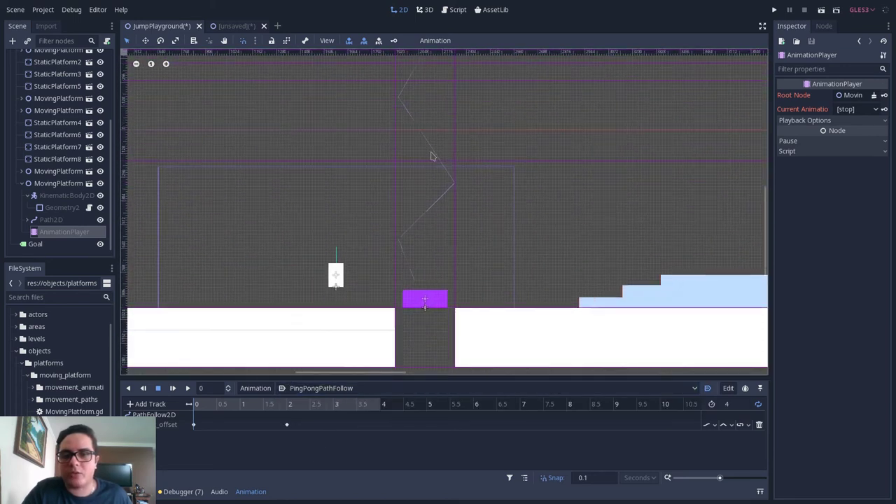
Scrub PingPongPathFollow forward and back to the start, and play it to preview the platform travelling along the zigzag path
{"action": "left_click_drag", "start_coordinate": [199, 406], "coordinate": [374, 285]}
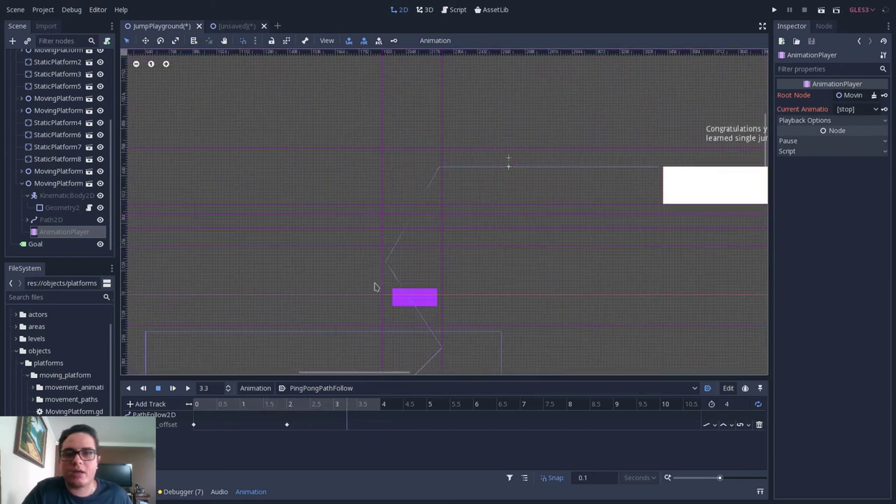
{"action": "scroll", "coordinate": [356, 329], "scroll_direction": "down", "scroll_amount": 4}
{"action": "left_click_drag", "start_coordinate": [348, 408], "coordinate": [196, 406]}
{"action": "left_click", "coordinate": [174, 388]}
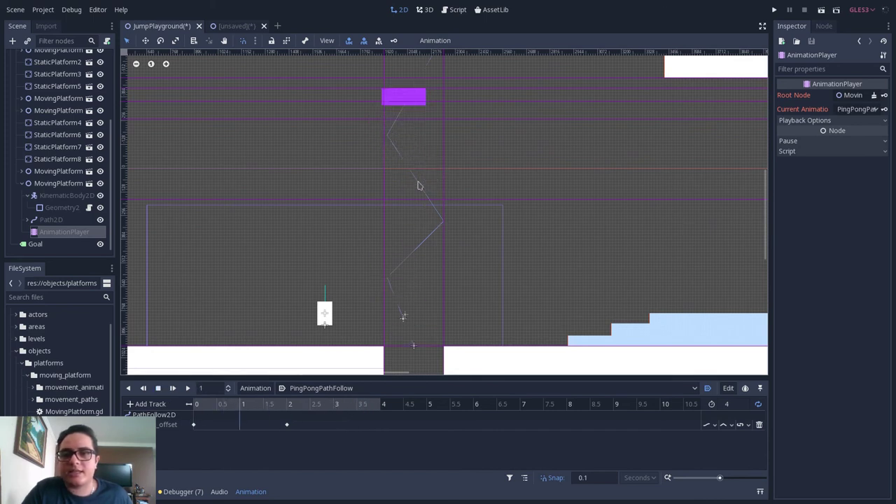
{"action": "scroll", "coordinate": [420, 182], "scroll_direction": "up", "scroll_amount": 3}
{"action": "scroll", "coordinate": [420, 196], "scroll_direction": "down", "scroll_amount": 4}
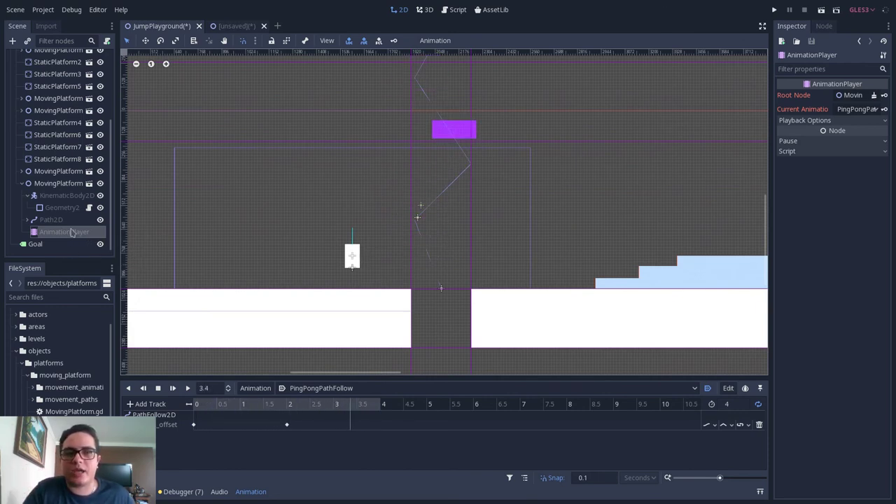
Set the AnimationPlayer's playback Speed to 0.5
{"action": "left_click", "coordinate": [802, 121]}
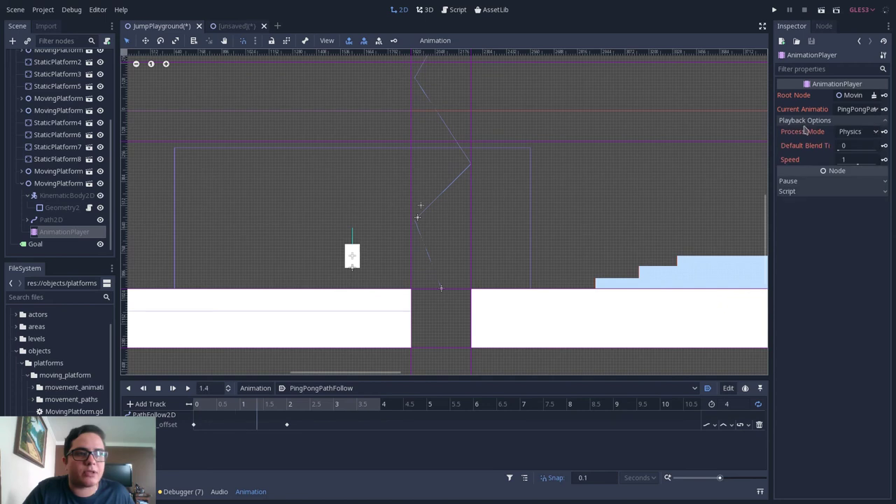
{"action": "left_click", "coordinate": [851, 161]}
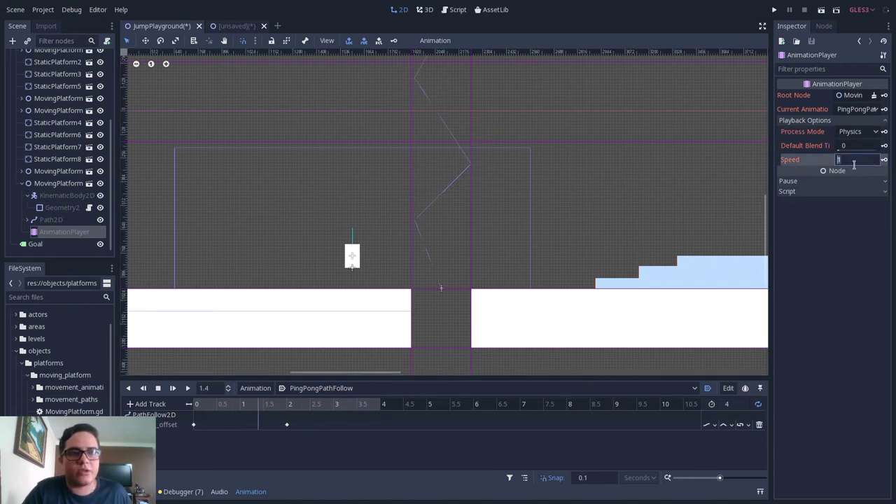
{"action": "type", "text": "0.5"}
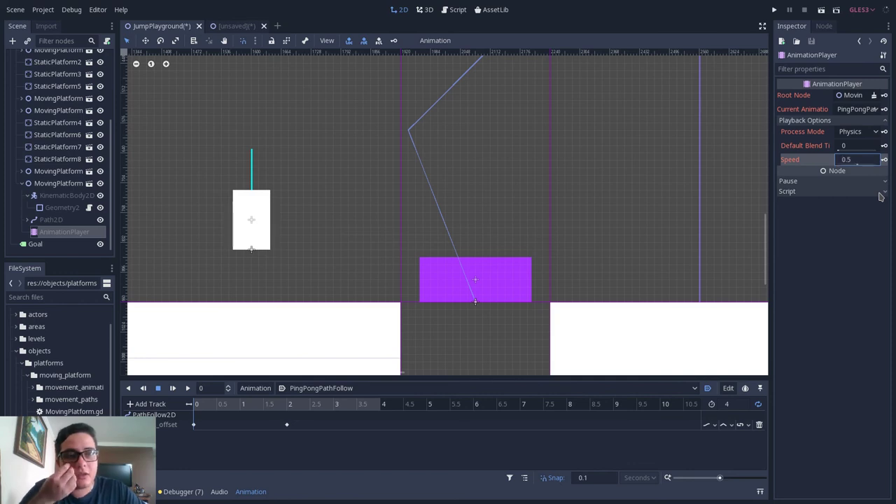
{"action": "key", "text": "Return"}
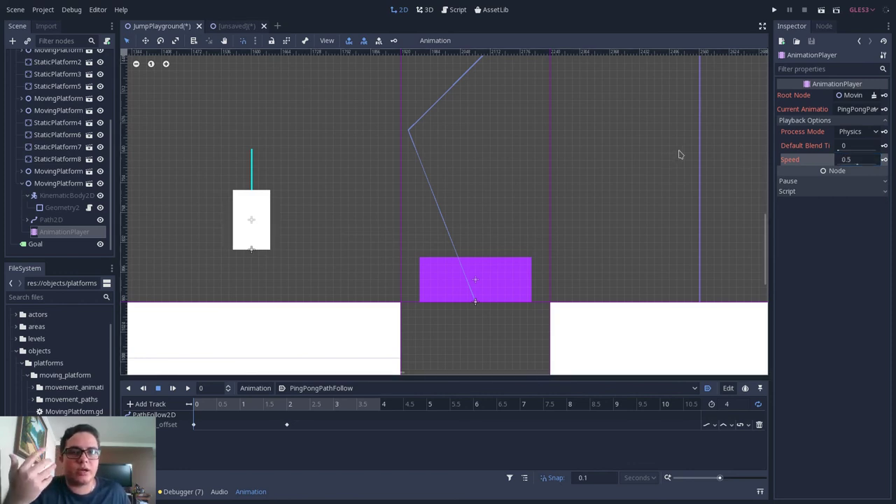
Run the JumpPlayground scene and jump the player character onto the moving platform above the gap
{"action": "left_click", "coordinate": [822, 11]}
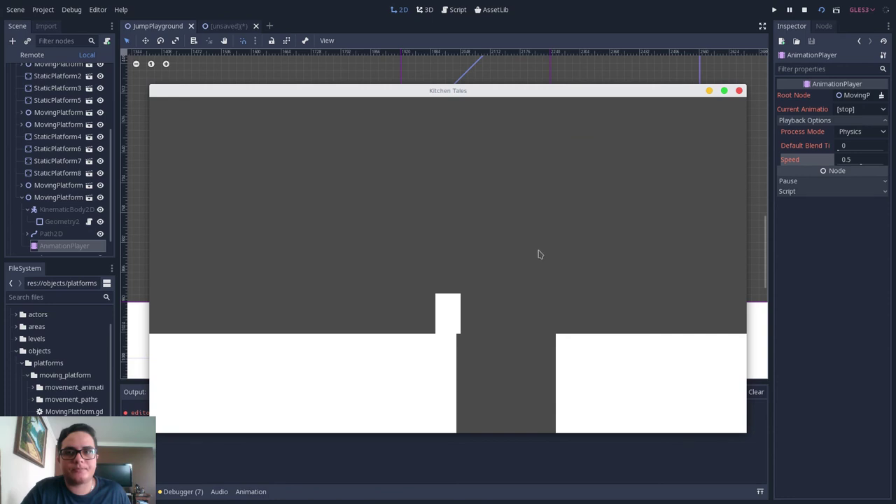
{"action": "key", "text": "space"}
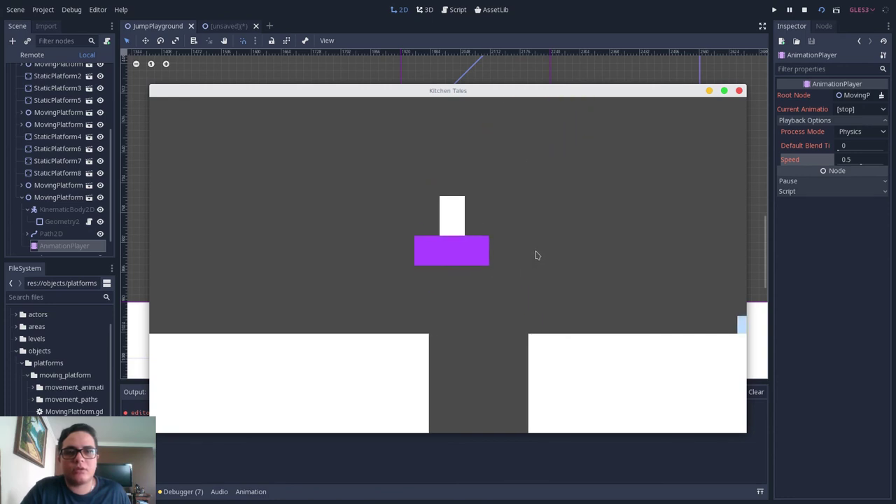